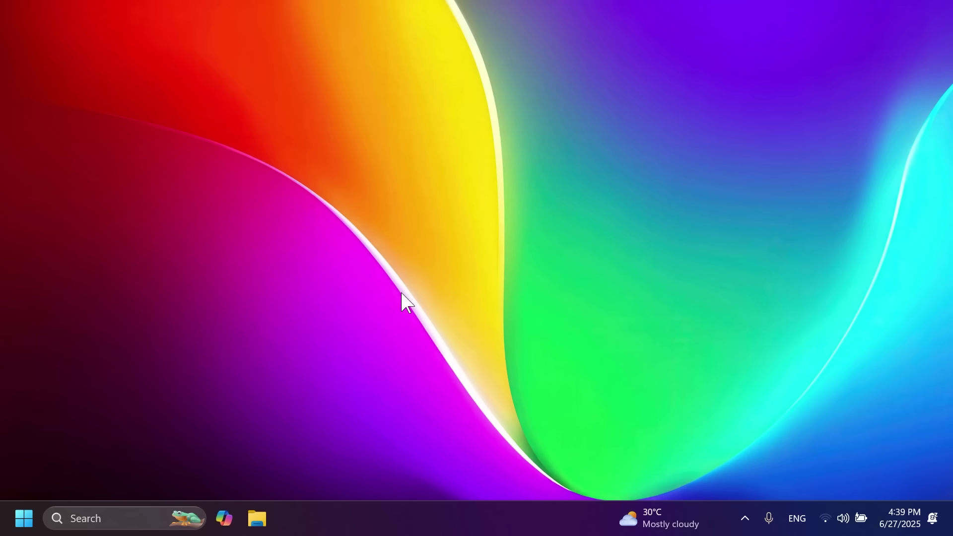
# Look up the Windows version on the About page via a Start search for 'ver', then close Settings.
pyautogui.press('super')
pyautogui.write('vers')
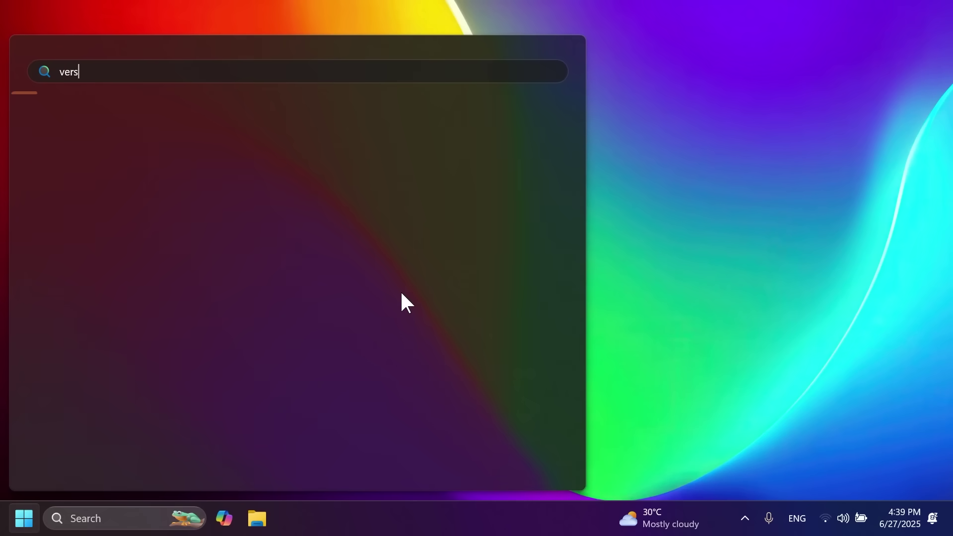
pyautogui.press('Return')
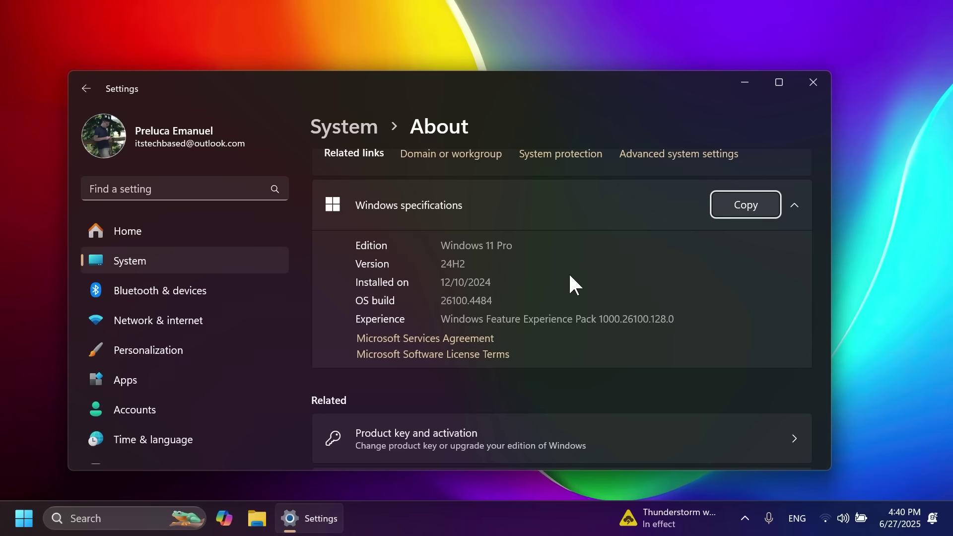
pyautogui.click(813, 82)
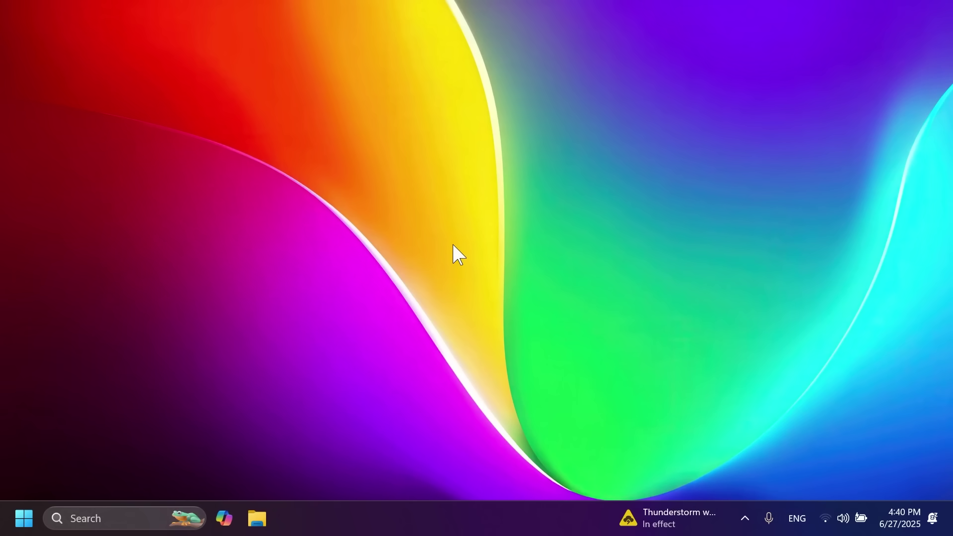
# Run a Windows Update check for new updates from Settings.
pyautogui.press('super+i')
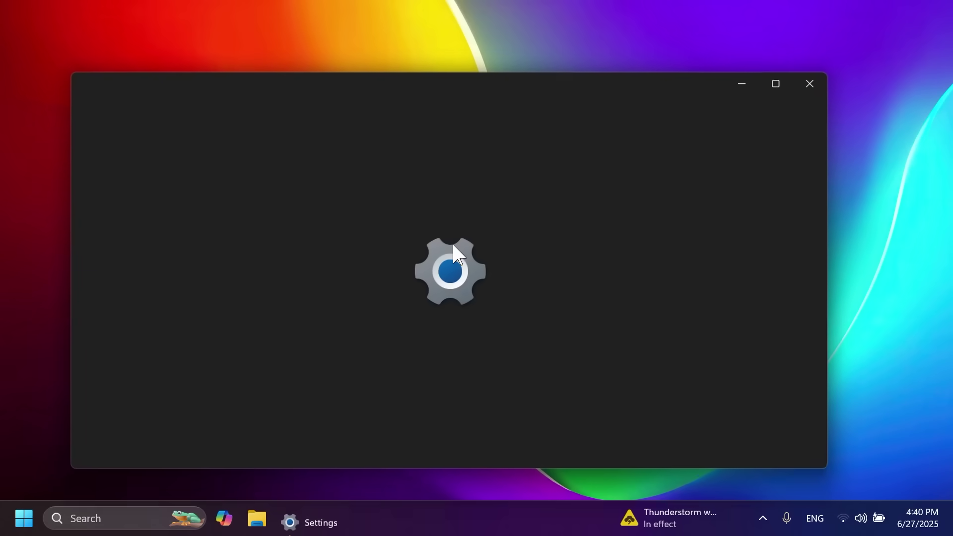
pyautogui.click(710, 233)
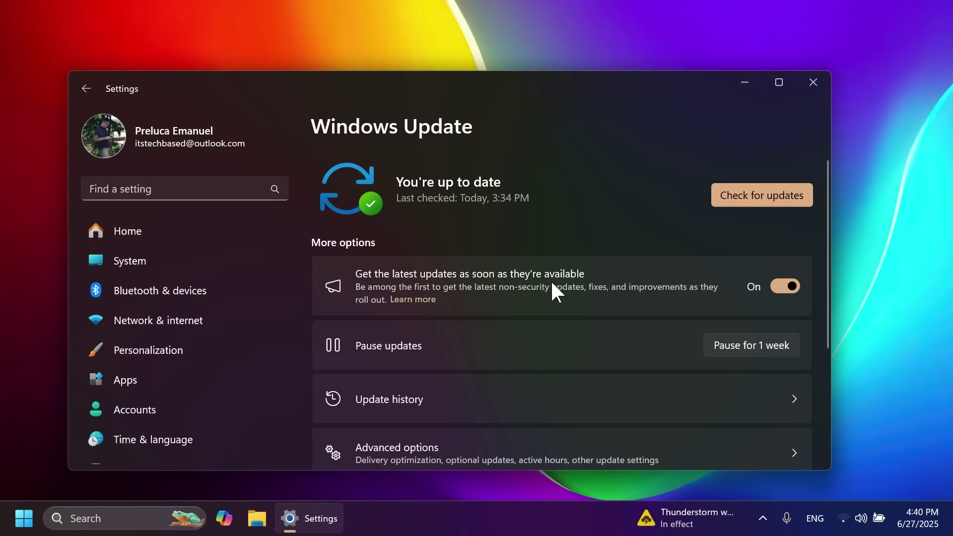
pyautogui.click(744, 197)
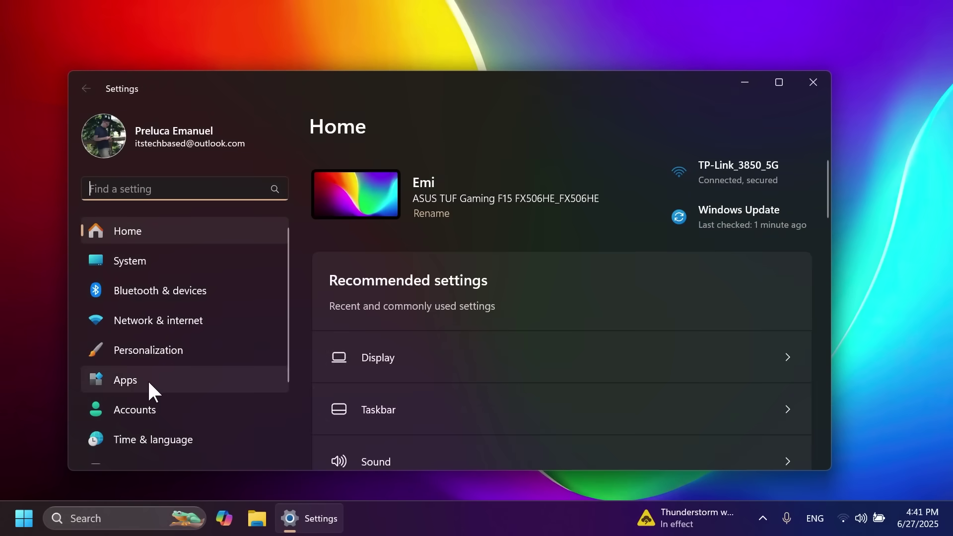
# Review Google Chrome's default file types under Apps > Default apps, then close Settings.
pyautogui.click(149, 381)
pyautogui.click(446, 287)
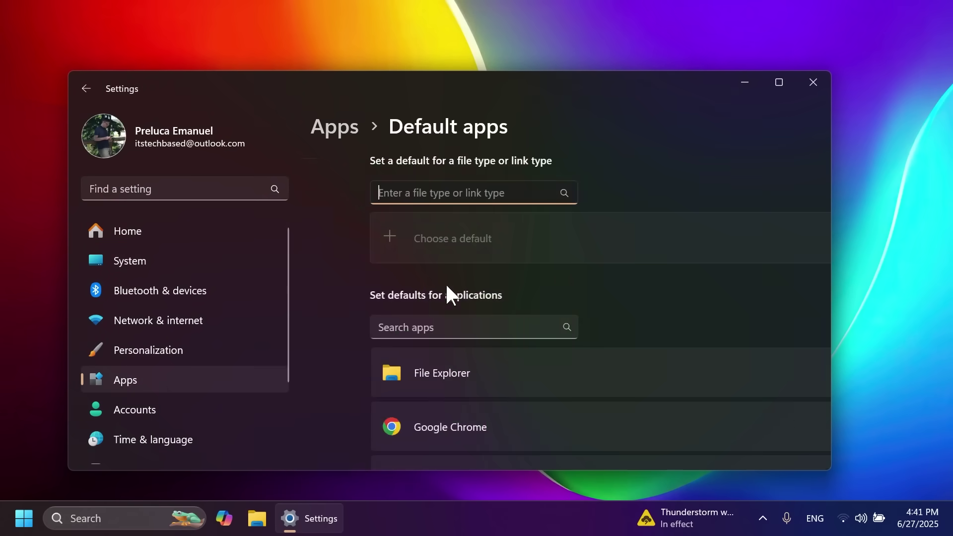
pyautogui.scroll(-5, 576, 228)
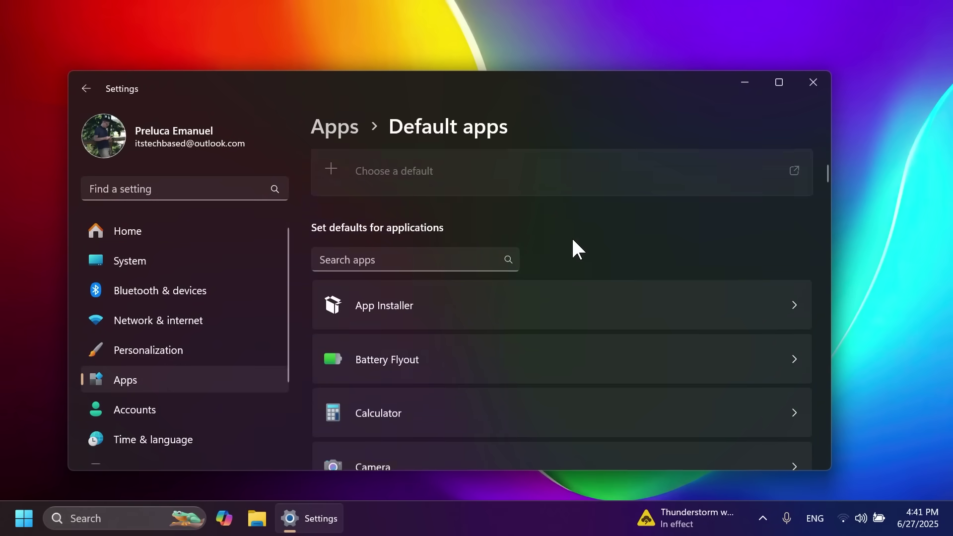
pyautogui.scroll(-10, 572, 240)
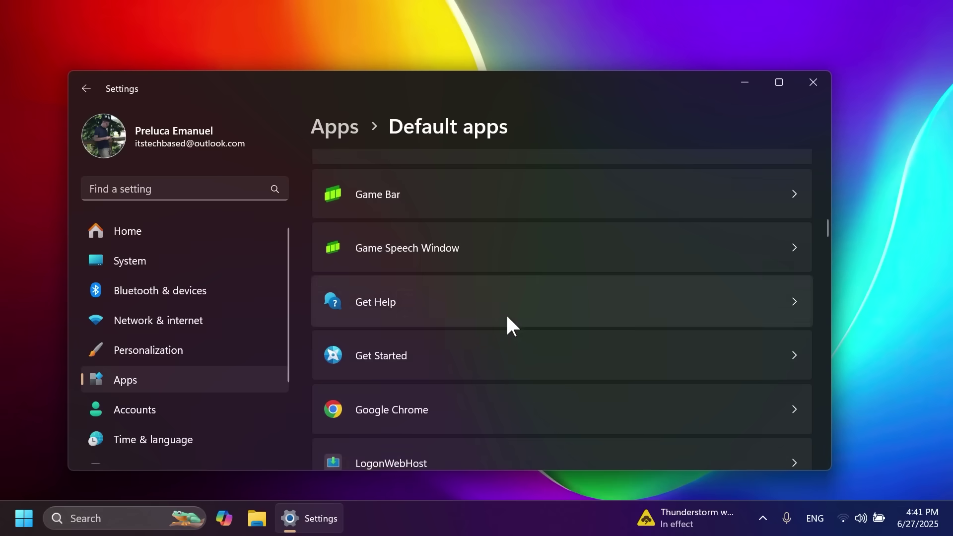
pyautogui.click(478, 290)
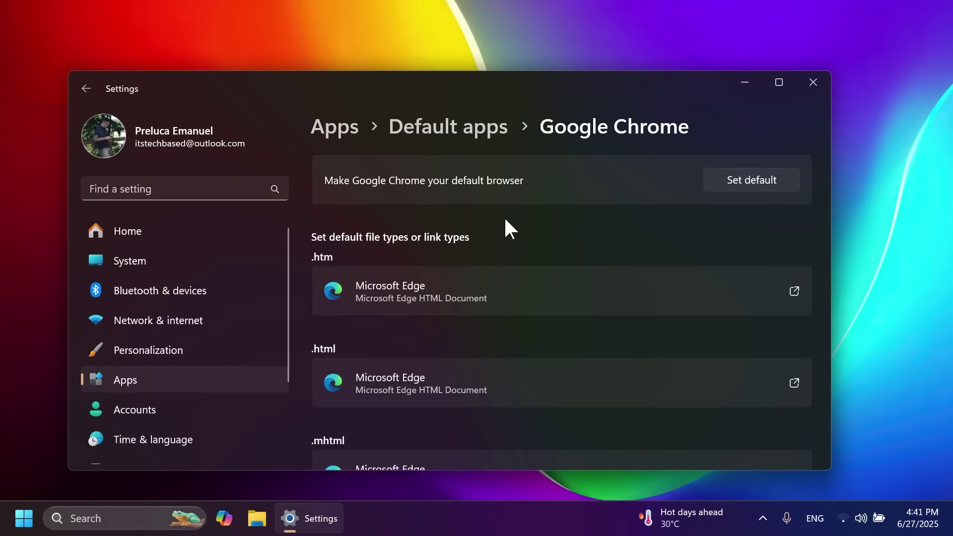
pyautogui.click(813, 82)
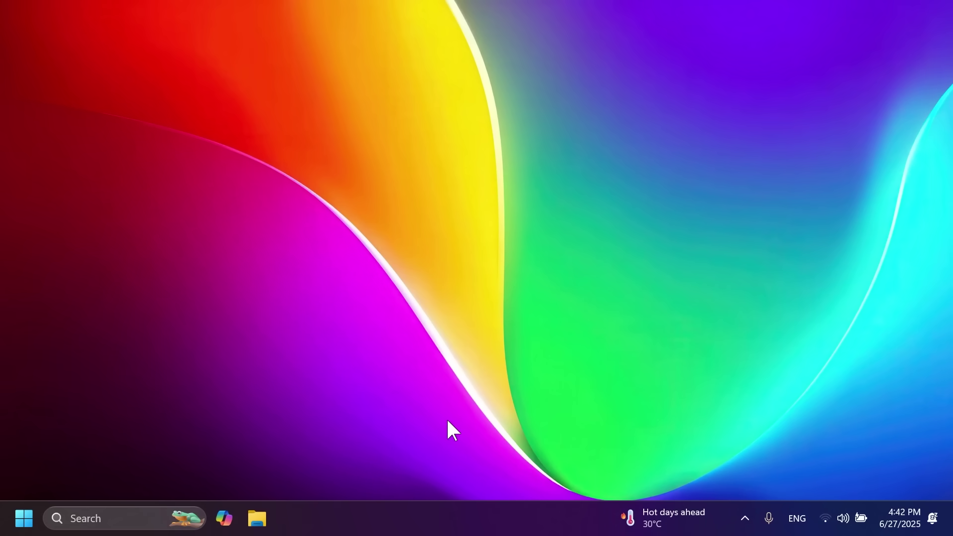
# Open Taskbar settings from the taskbar and expand the Taskbar behaviors section.
pyautogui.rightClick(470, 521)
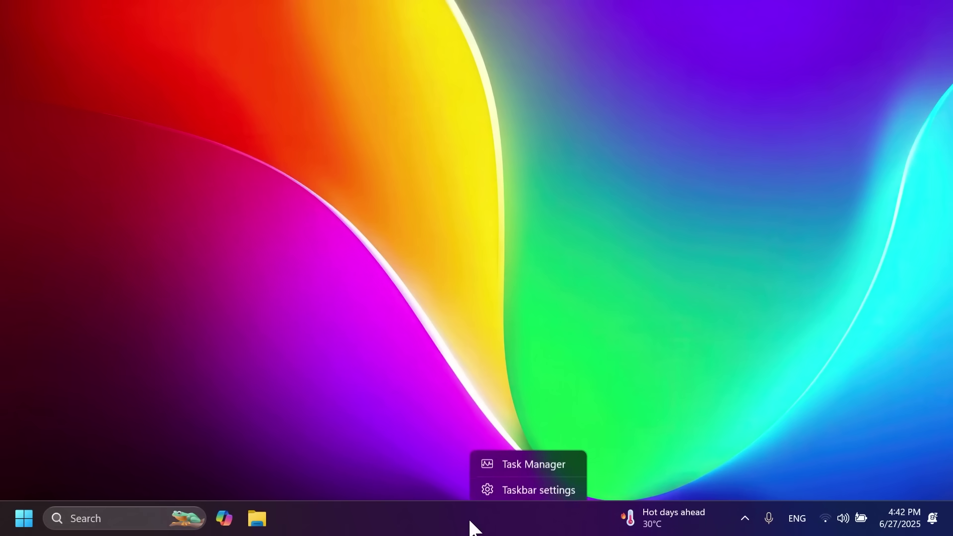
pyautogui.click(500, 490)
pyautogui.scroll(-3, 500, 347)
pyautogui.scroll(-3, 477, 322)
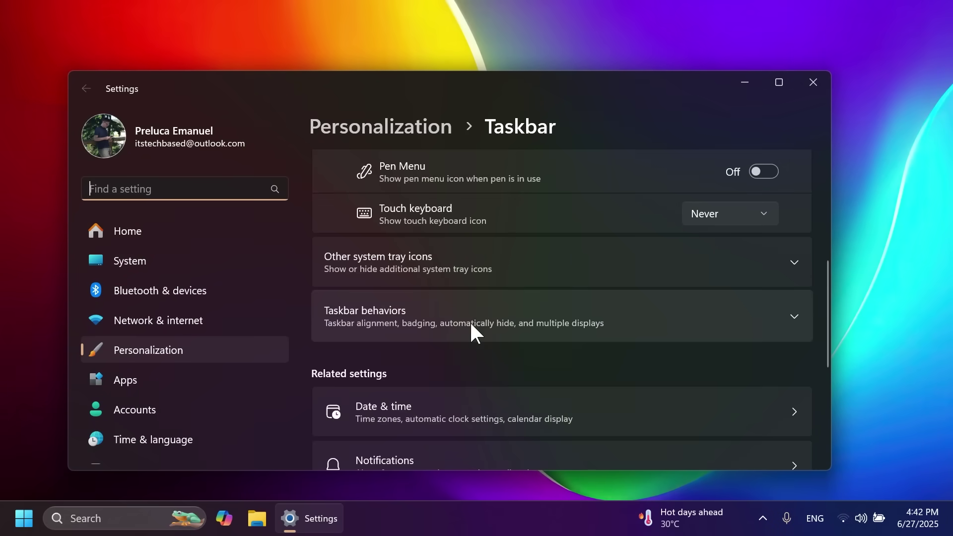
pyautogui.click(471, 326)
pyautogui.scroll(-6, 471, 324)
pyautogui.scroll(-1, 471, 325)
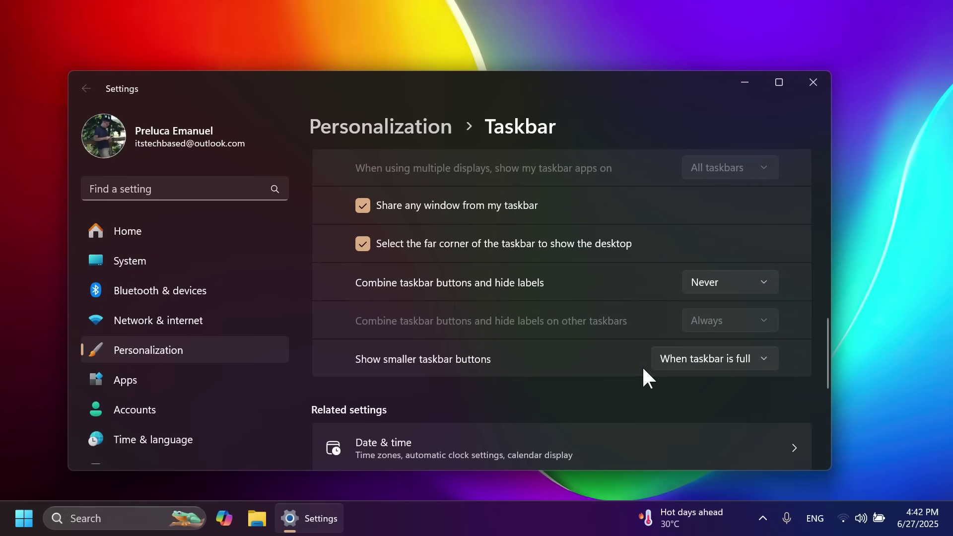
# Set Show smaller taskbar buttons to Always, then Never, then back to When taskbar is full.
pyautogui.click(657, 364)
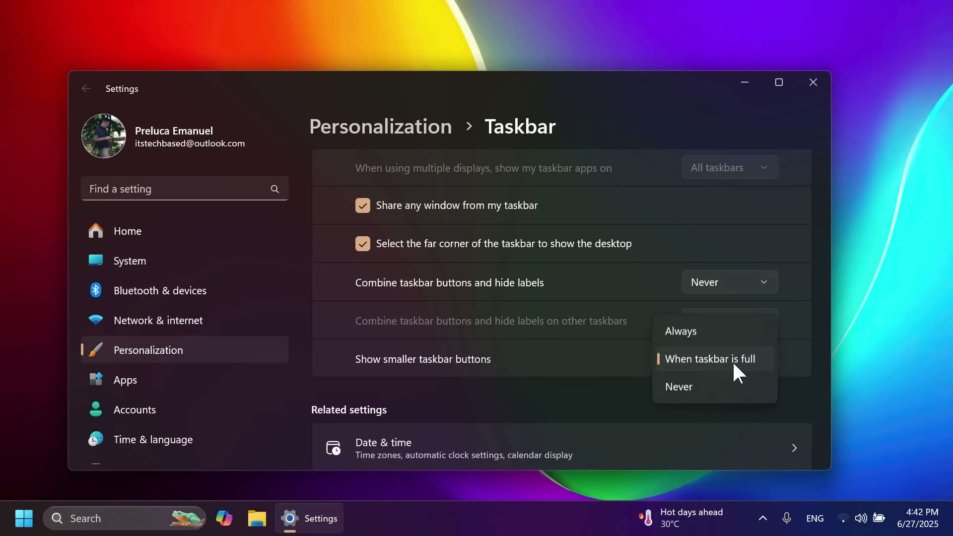
pyautogui.click(675, 332)
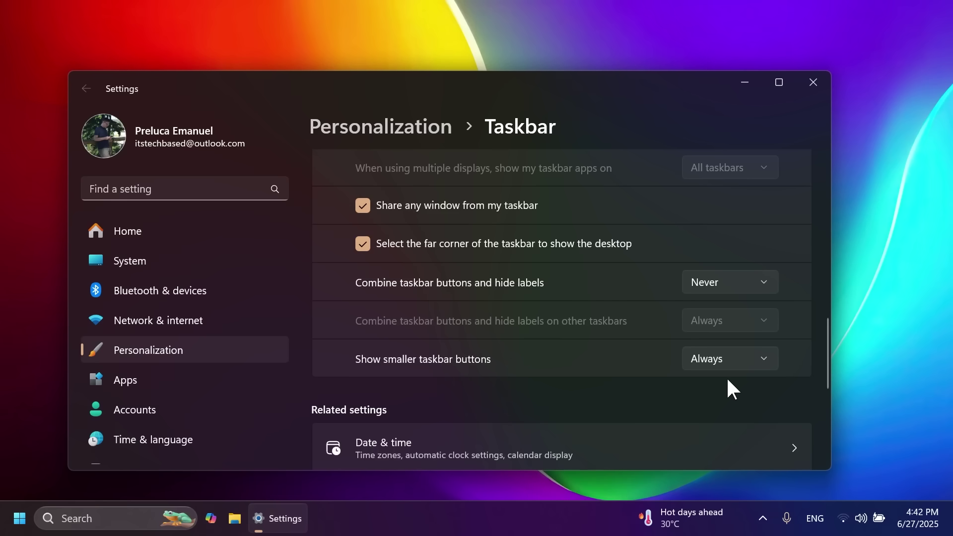
pyautogui.click(730, 359)
pyautogui.click(729, 415)
pyautogui.click(734, 363)
pyautogui.click(735, 331)
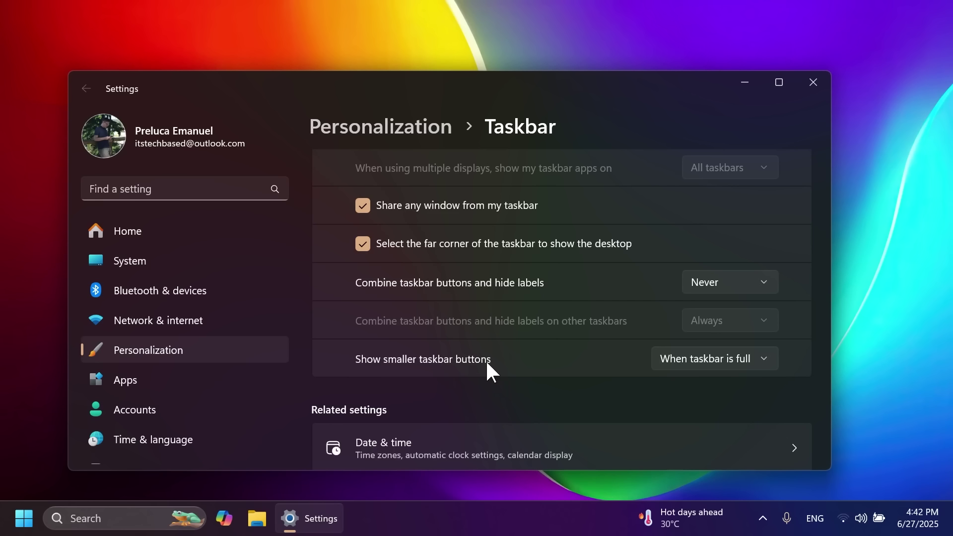
# Close Settings, browse the Magnifier, Narrator and Live captions quick toggles, then launch File Explorer.
pyautogui.click(813, 82)
pyautogui.click(842, 518)
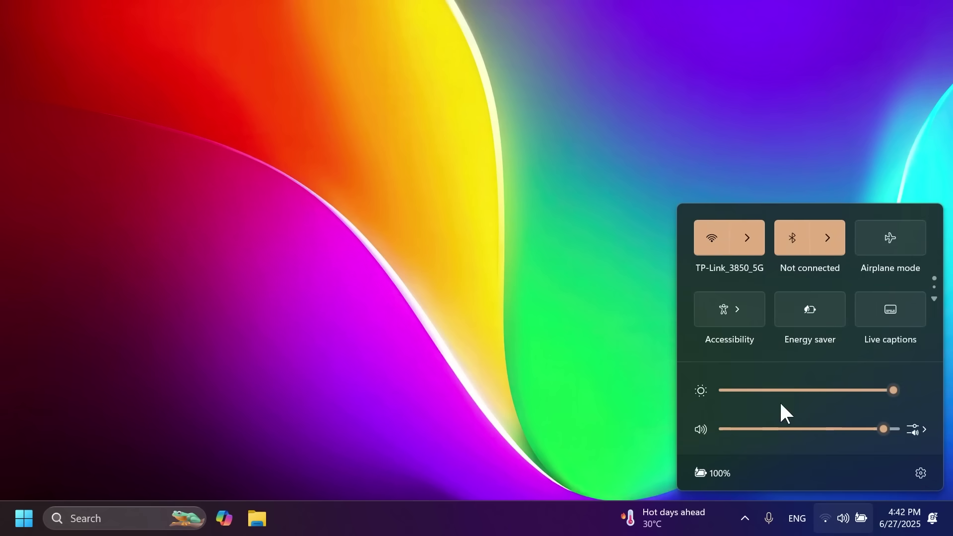
pyautogui.click(742, 318)
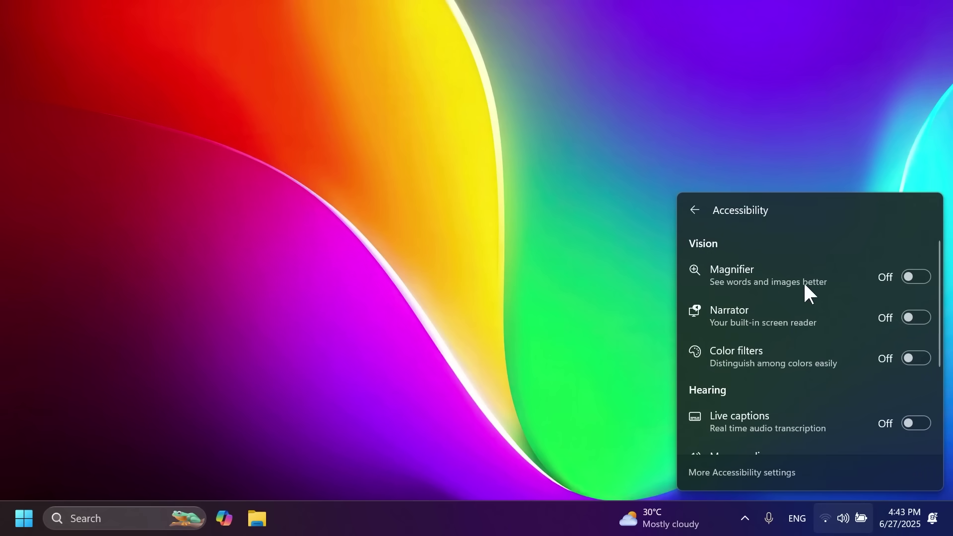
pyautogui.scroll(-2, 705, 308)
pyautogui.scroll(2, 705, 308)
pyautogui.scroll(-1, 774, 307)
pyautogui.scroll(1, 779, 366)
pyautogui.press('super+e')
# Minimize and restore File Explorer twice, peek at the desktop, then close Explorer.
pyautogui.click(320, 519)
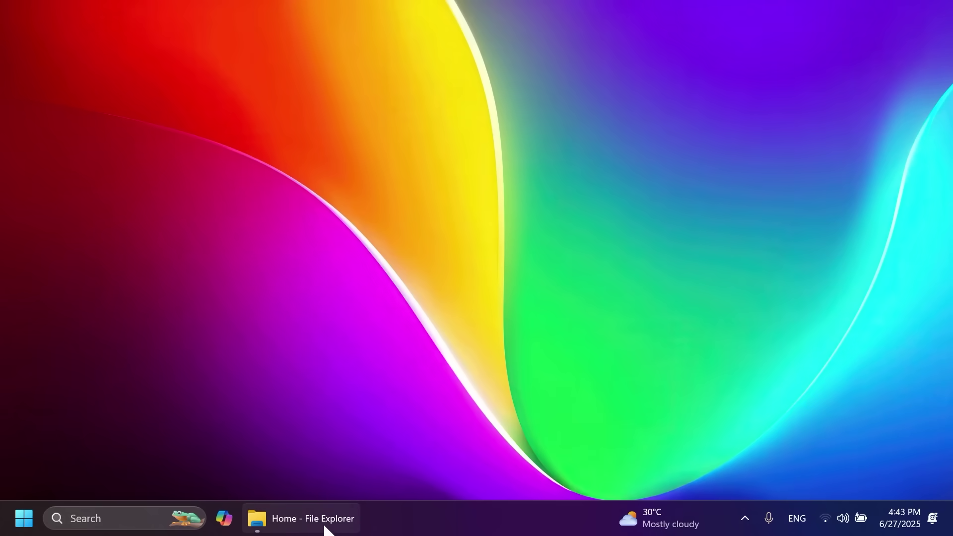
pyautogui.click(322, 522)
pyautogui.click(308, 518)
pyautogui.click(298, 518)
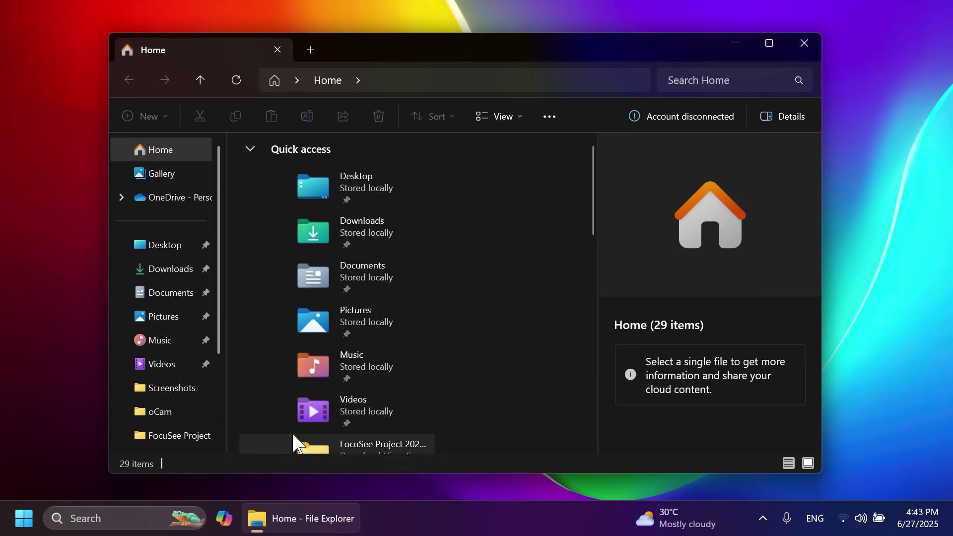
pyautogui.press('super+d')
pyautogui.press('super+d')
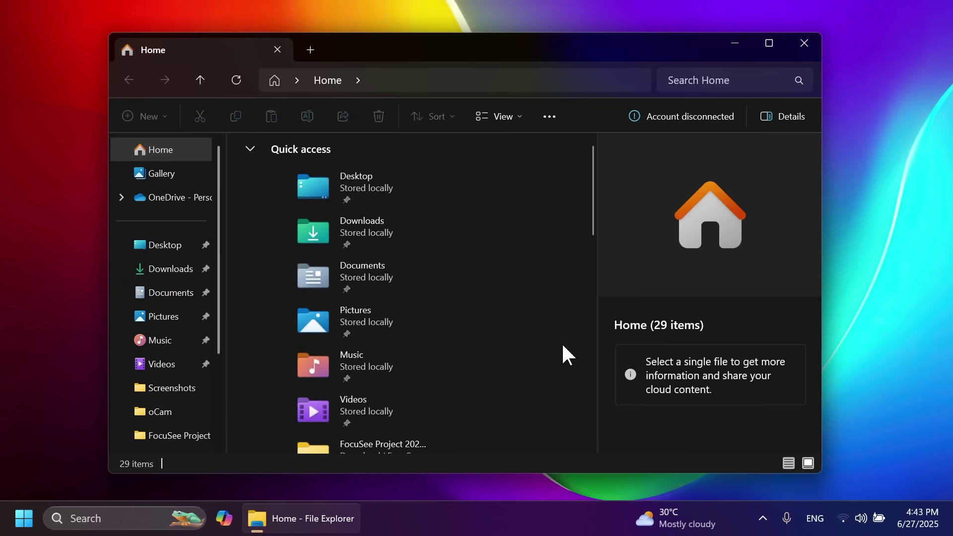
pyautogui.click(804, 43)
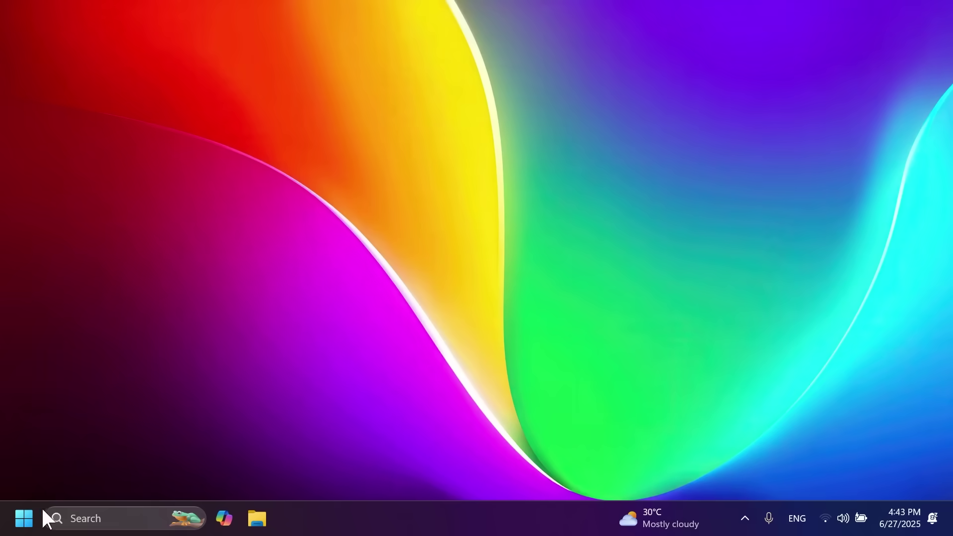
pyautogui.click(24, 518)
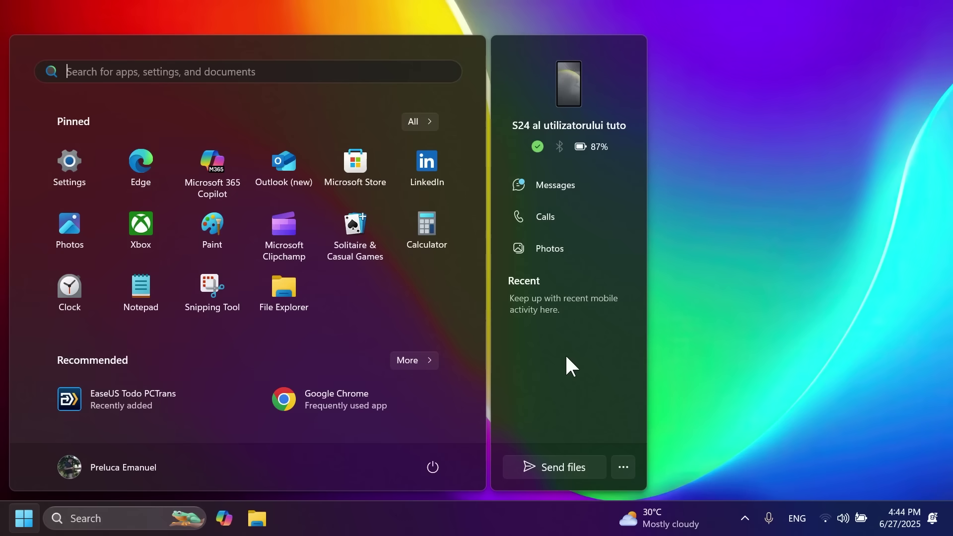
pyautogui.click(717, 243)
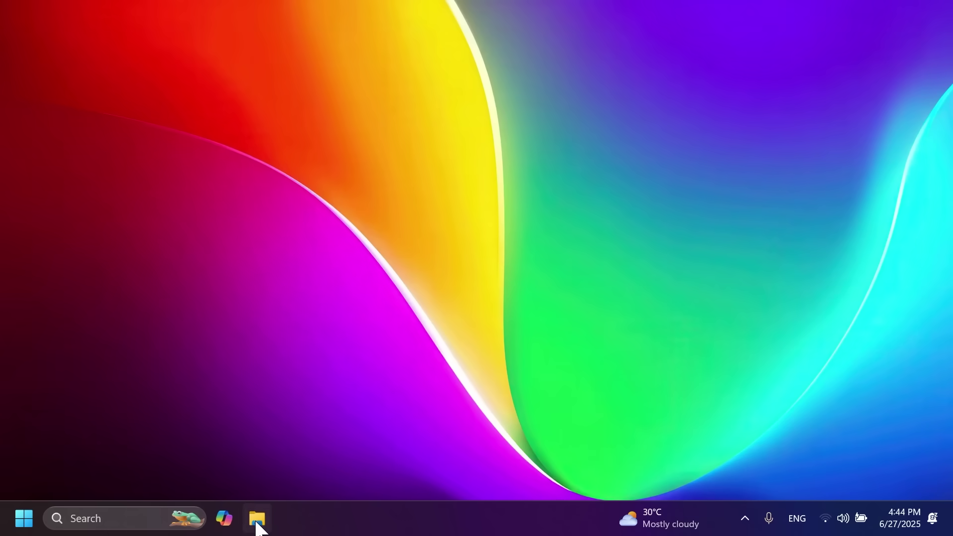
# Cycle the Downloads wallpaper image's share quality through Low, Medium, High and back to Original, then close Explorer.
pyautogui.click(257, 519)
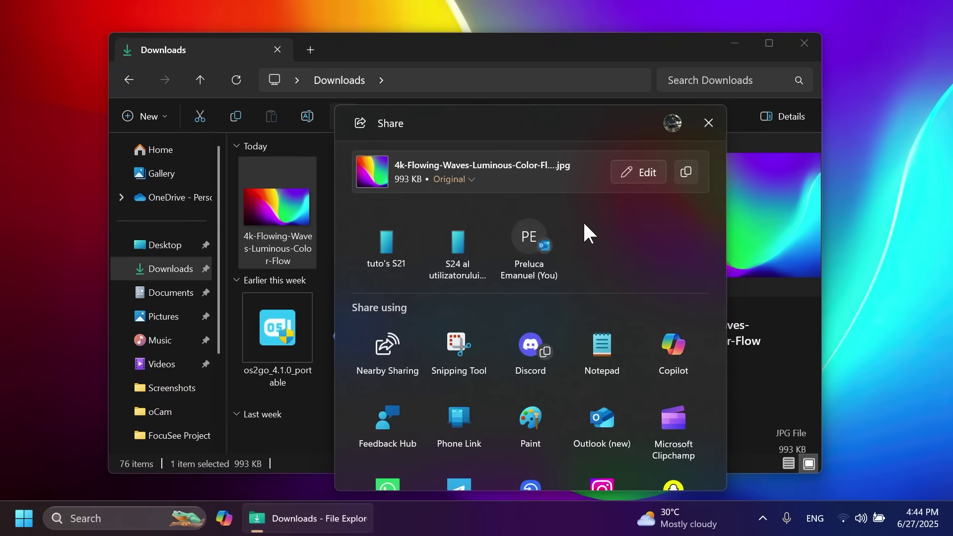
pyautogui.click(455, 180)
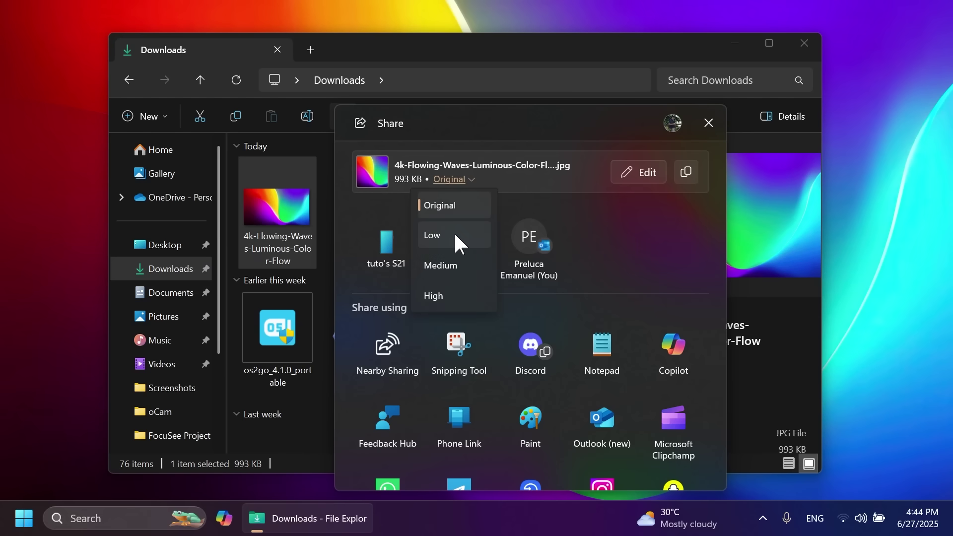
pyautogui.click(454, 231)
pyautogui.click(452, 177)
pyautogui.click(456, 262)
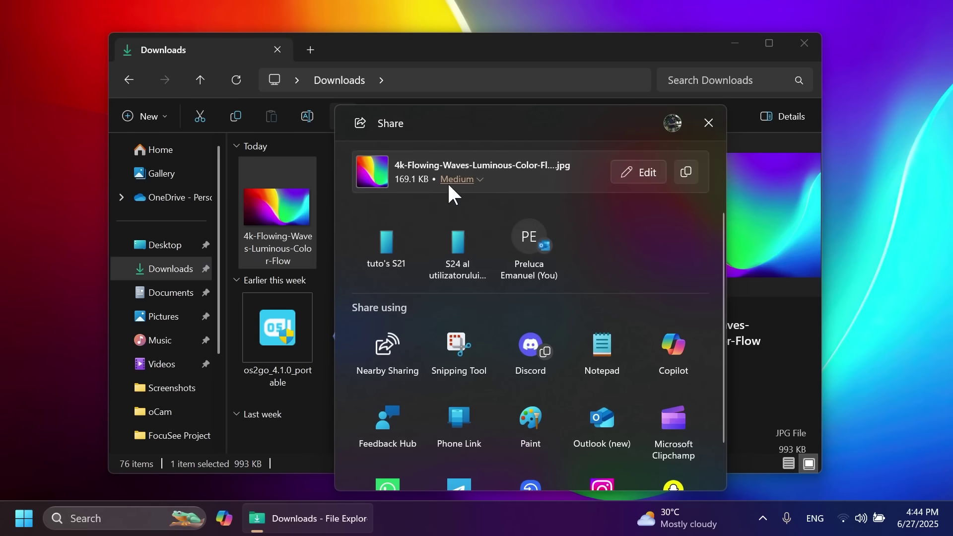
pyautogui.click(448, 180)
pyautogui.click(450, 296)
pyautogui.click(449, 180)
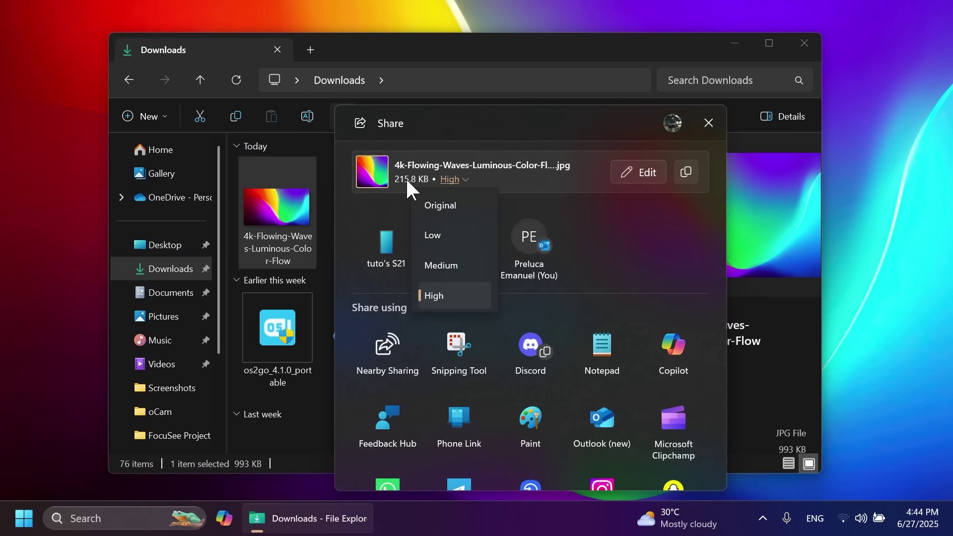
pyautogui.click(445, 214)
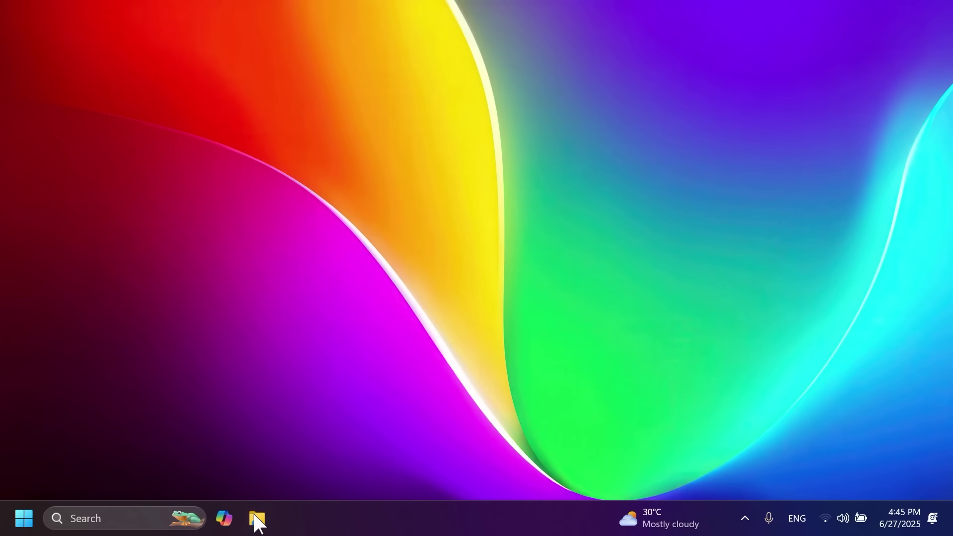
pyautogui.click(254, 520)
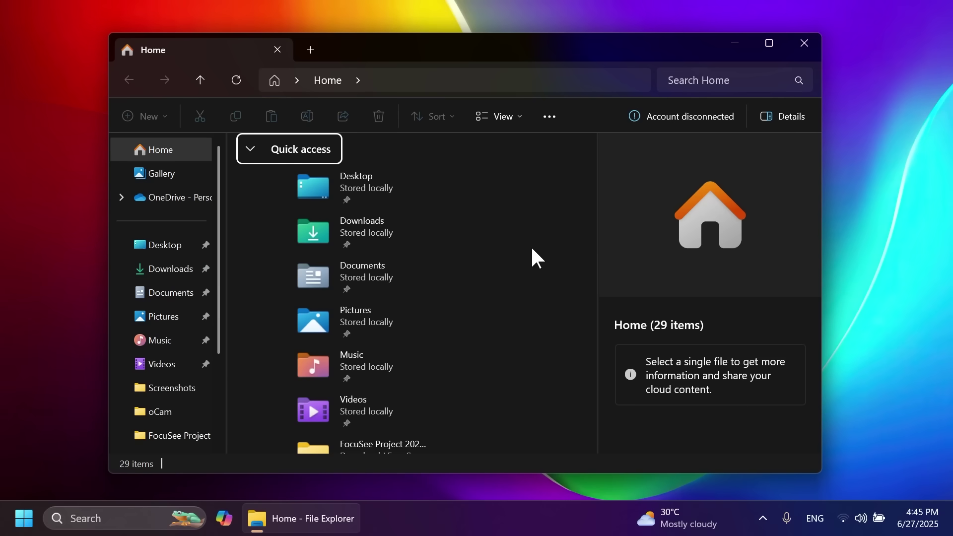
pyautogui.click(805, 43)
# Search the Start menu for 'photos' to bring up the Photos app.
pyautogui.press('super')
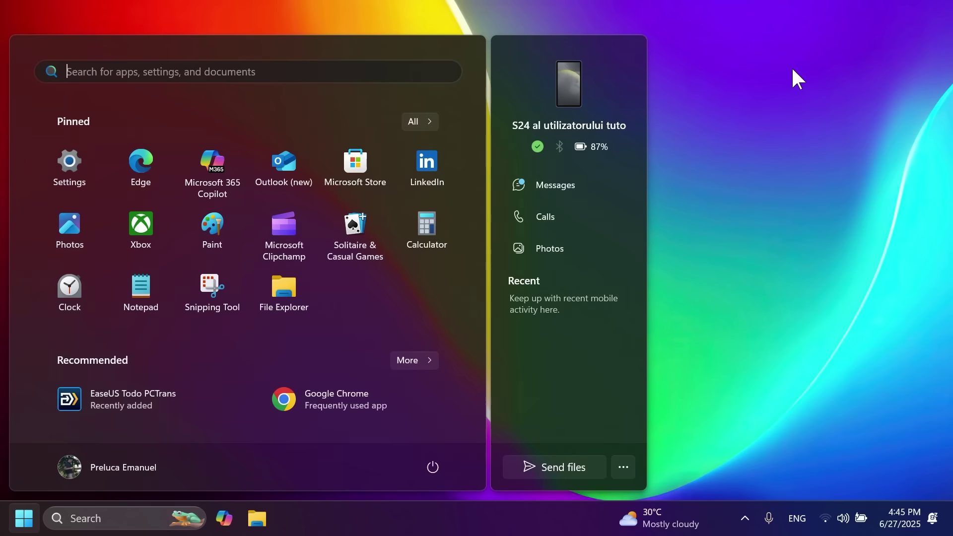
pyautogui.write('photos')
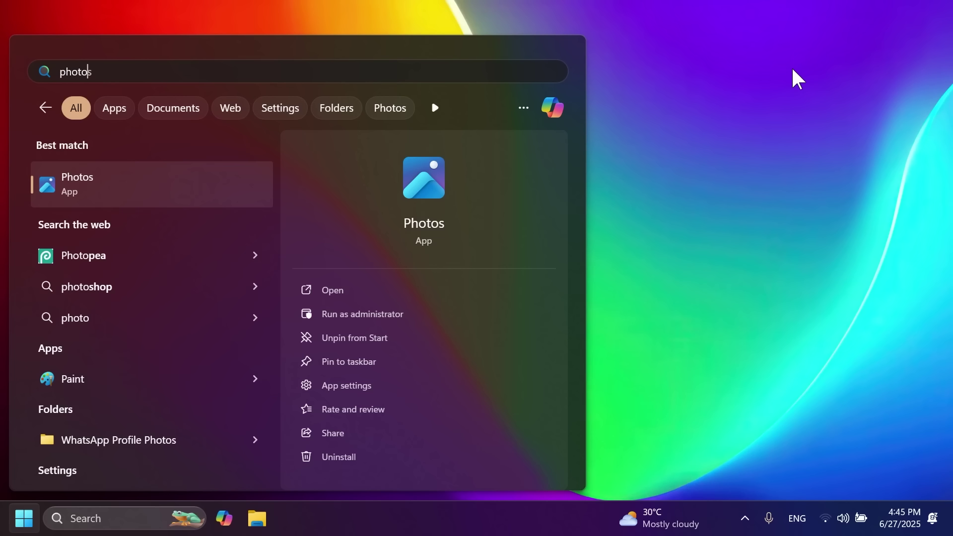
# Go to Time & language > Language & region and view the Region section showing Romania.
pyautogui.press('super+i')
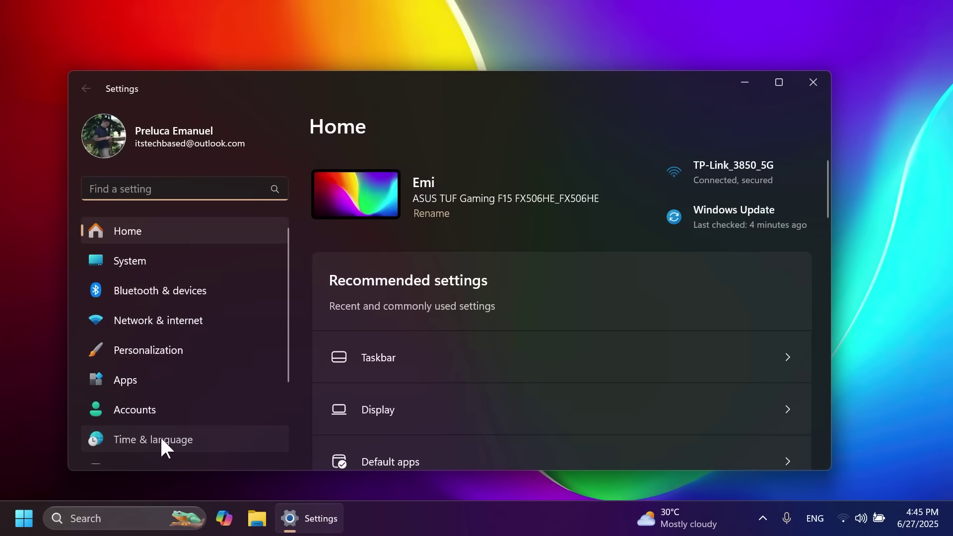
pyautogui.click(160, 437)
pyautogui.click(430, 310)
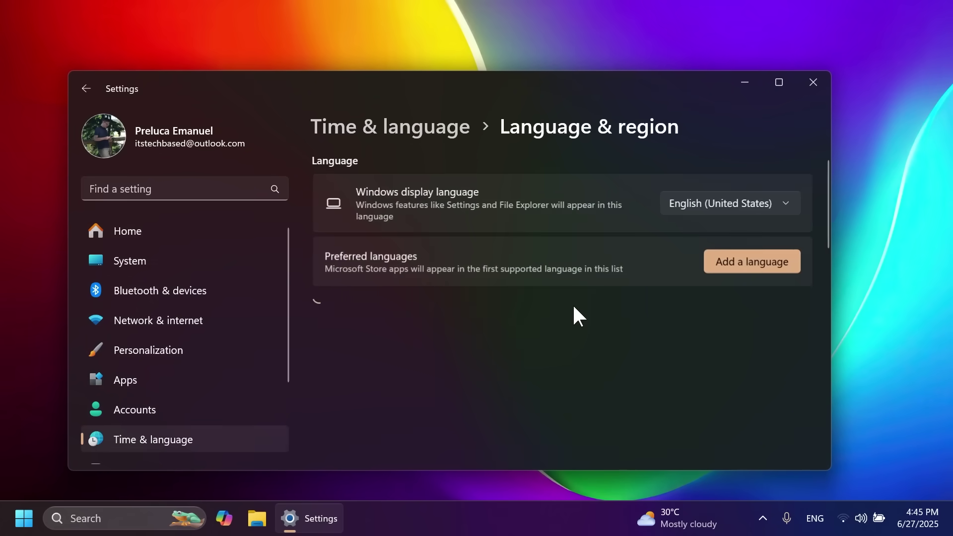
pyautogui.scroll(-5, 574, 313)
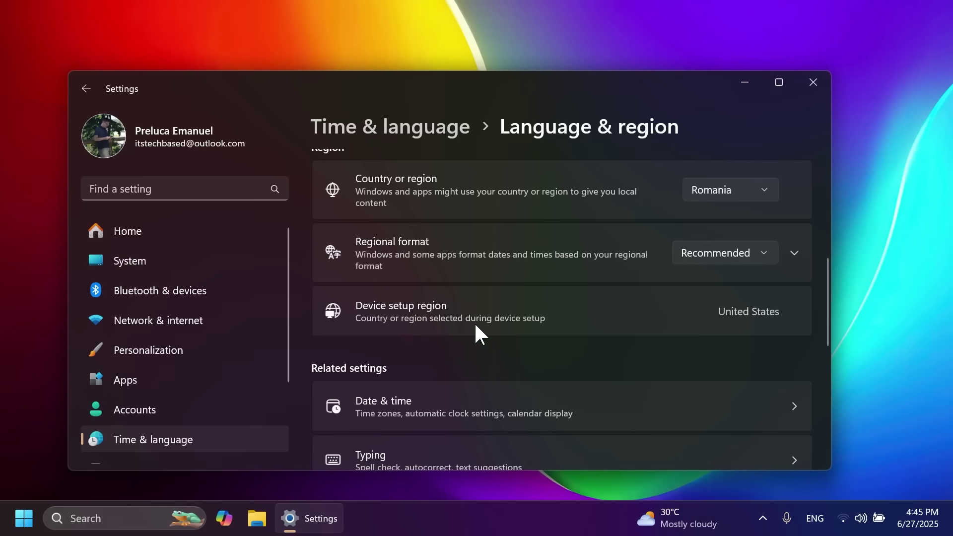
# Close Settings, launch Paint from Start search, and view then dismiss its What's new overview.
pyautogui.hotkey('alt', 'F4')
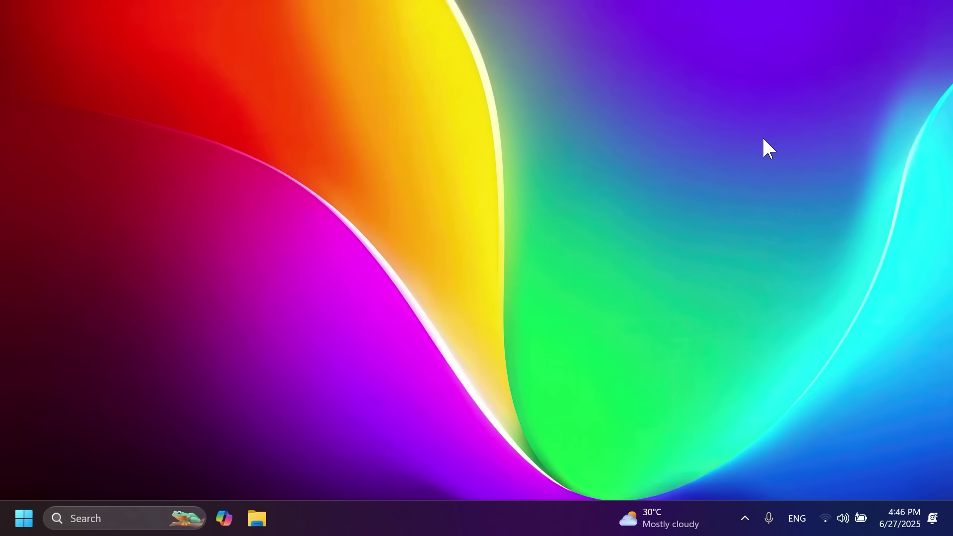
pyautogui.press('super')
pyautogui.write('paint')
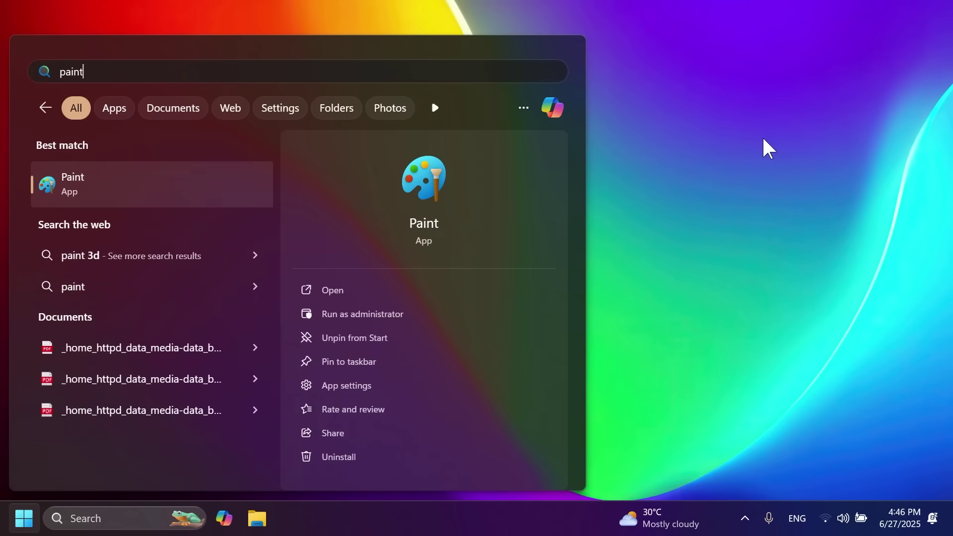
pyautogui.press('Return')
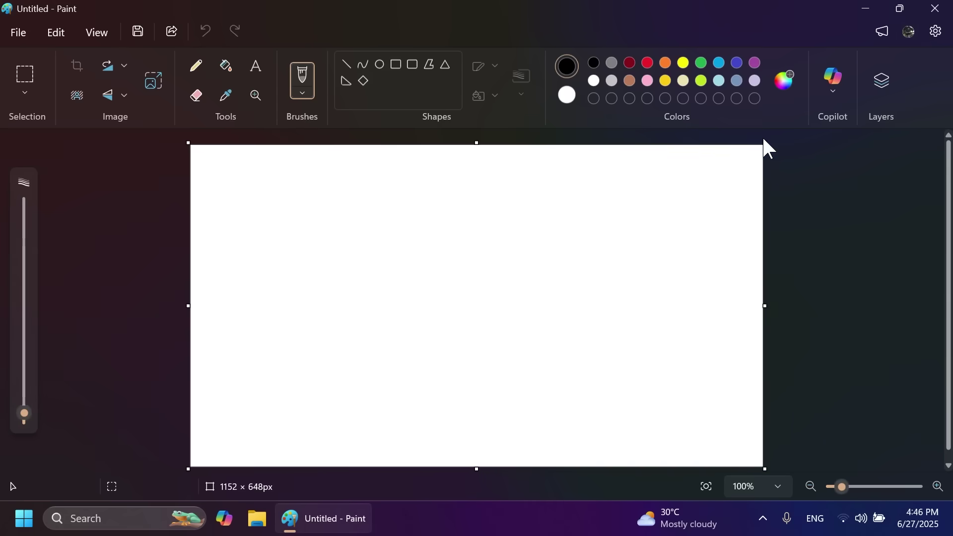
pyautogui.click(881, 33)
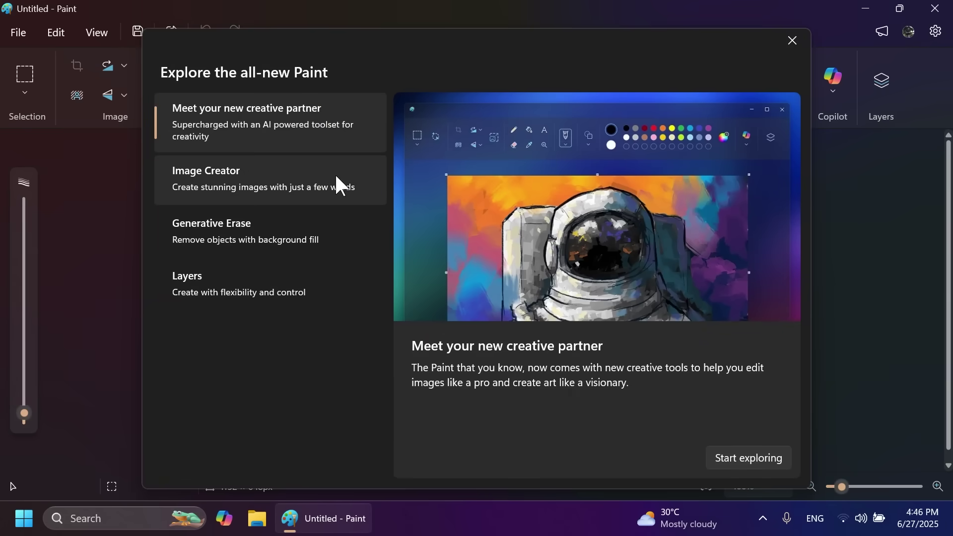
pyautogui.click(790, 41)
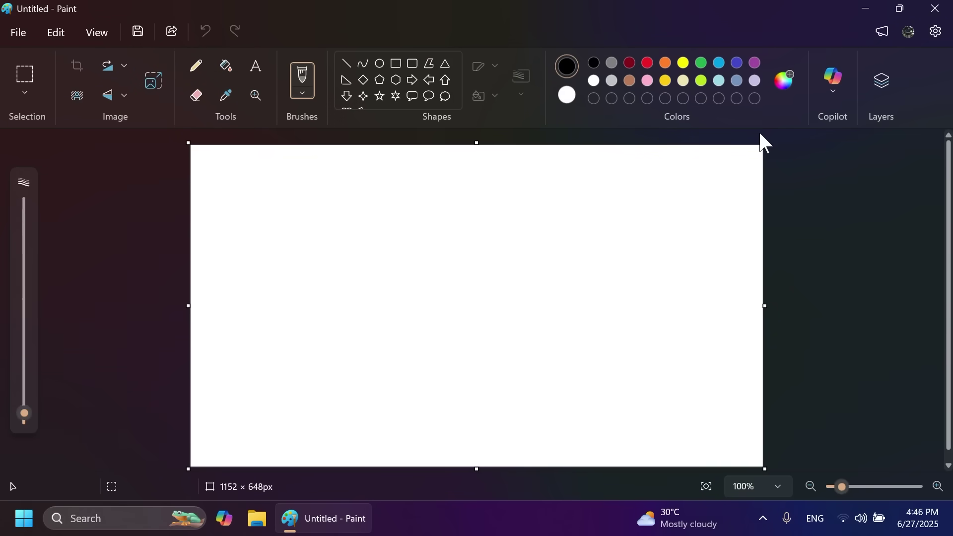
# Launch Snipping Tool from a Start search for 'sni'.
pyautogui.press('super')
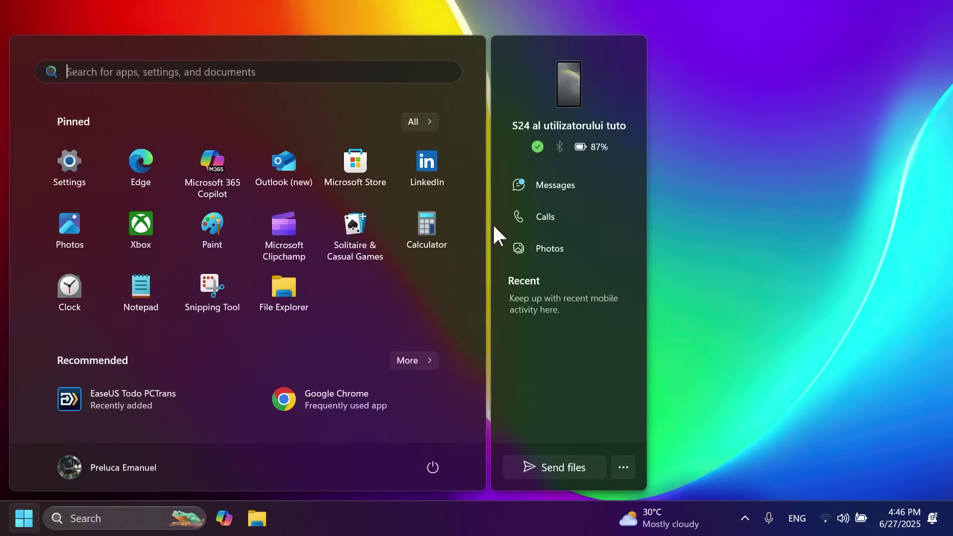
pyautogui.write('sni')
pyautogui.press('Return')
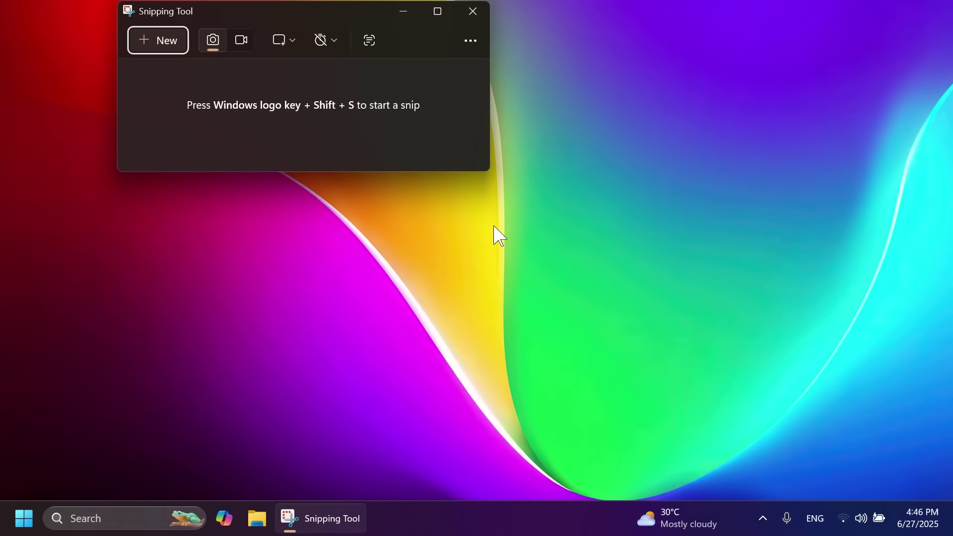
# Extract and copy all text from the lower-right desktop area with a text snip.
pyautogui.click(371, 42)
pyautogui.moveTo(533, 247); pyautogui.dragTo(952, 535)
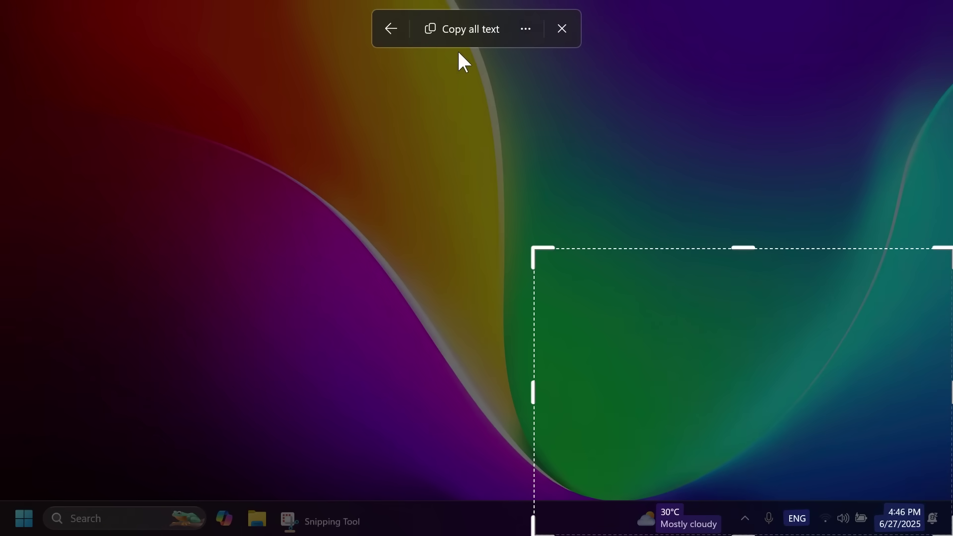
pyautogui.click(462, 30)
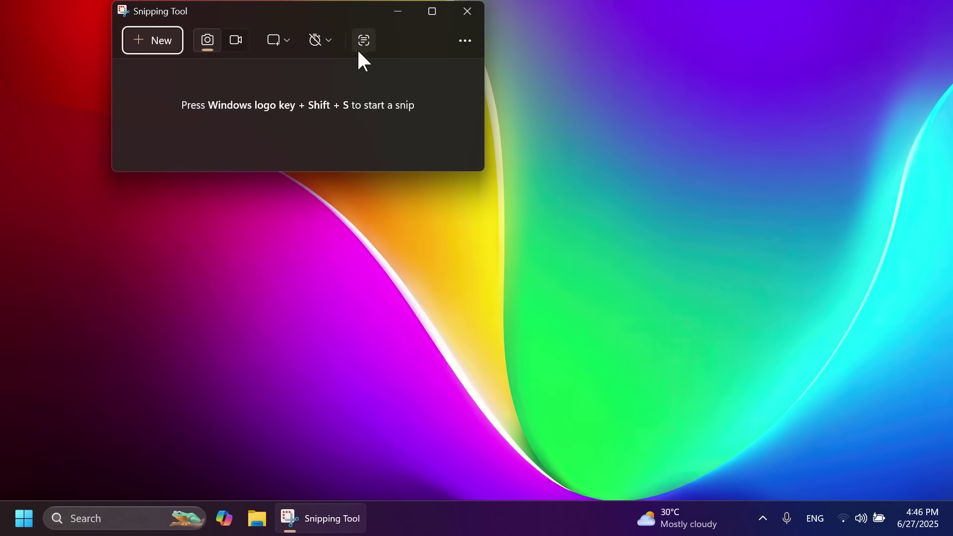
# Pick the wallpaper colour (#13A9AA, Dark teal) and view the HEX, RGB and HSL format choices.
pyautogui.click(141, 45)
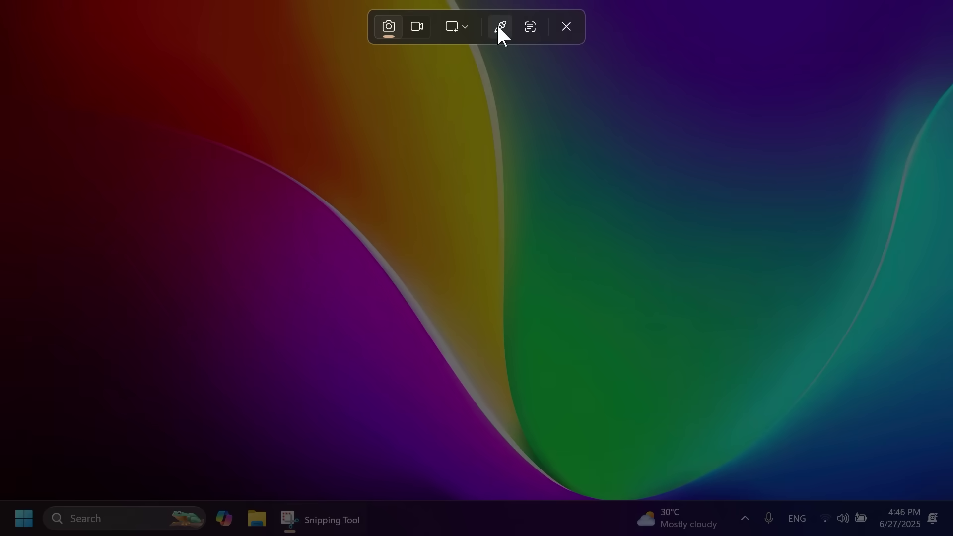
pyautogui.click(500, 30)
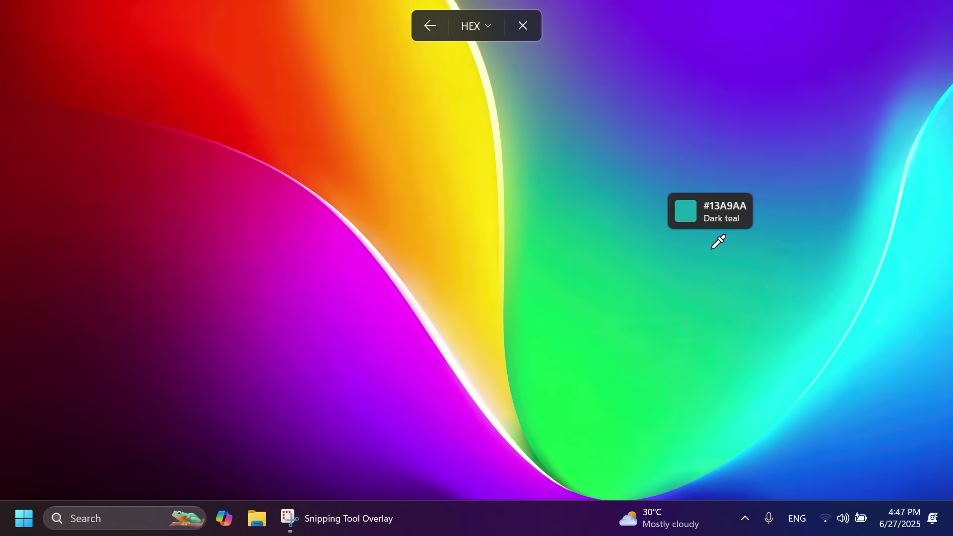
pyautogui.click(484, 24)
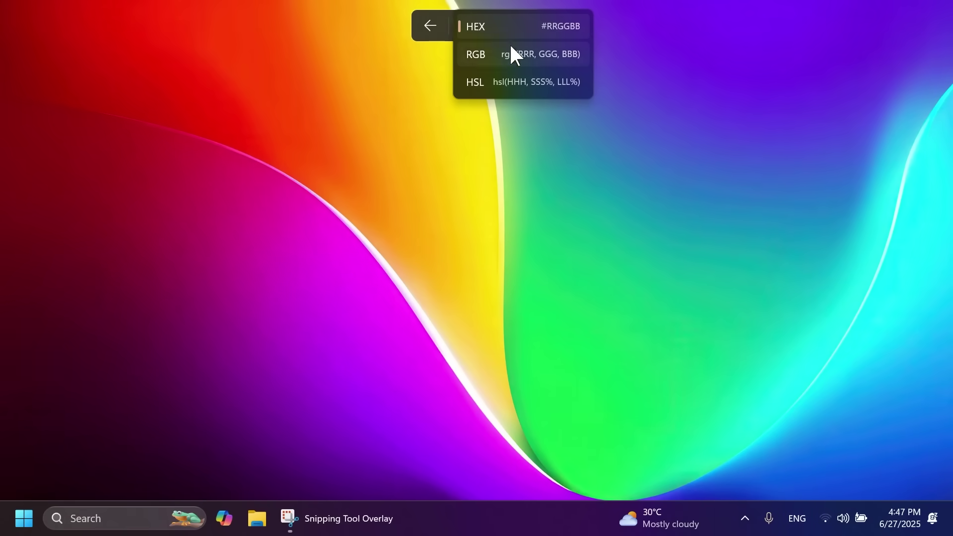
# Launch Notepad from Start search and preview its heading and list formatting options.
pyautogui.press('super')
pyautogui.write('note')
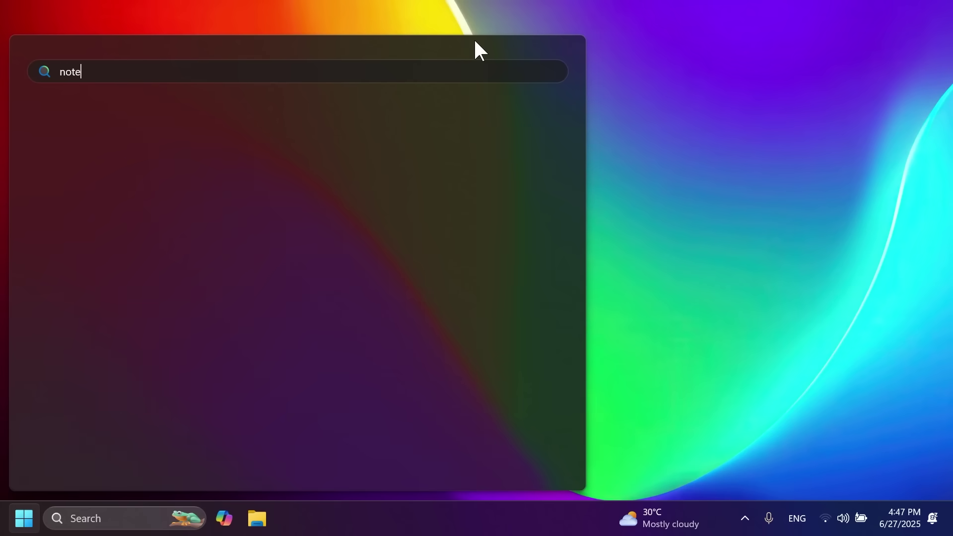
pyautogui.write('pad')
pyautogui.press('Return')
pyautogui.press('Return')
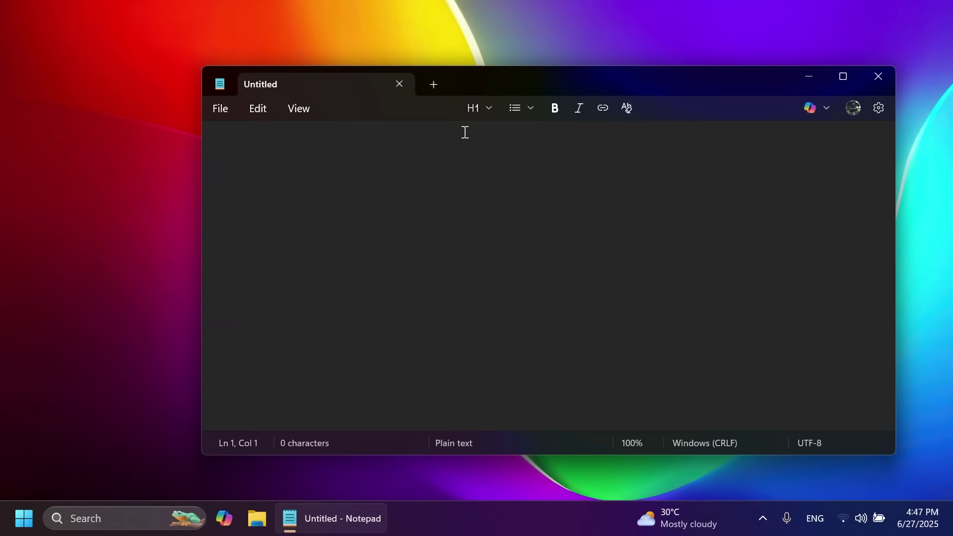
pyautogui.click(480, 111)
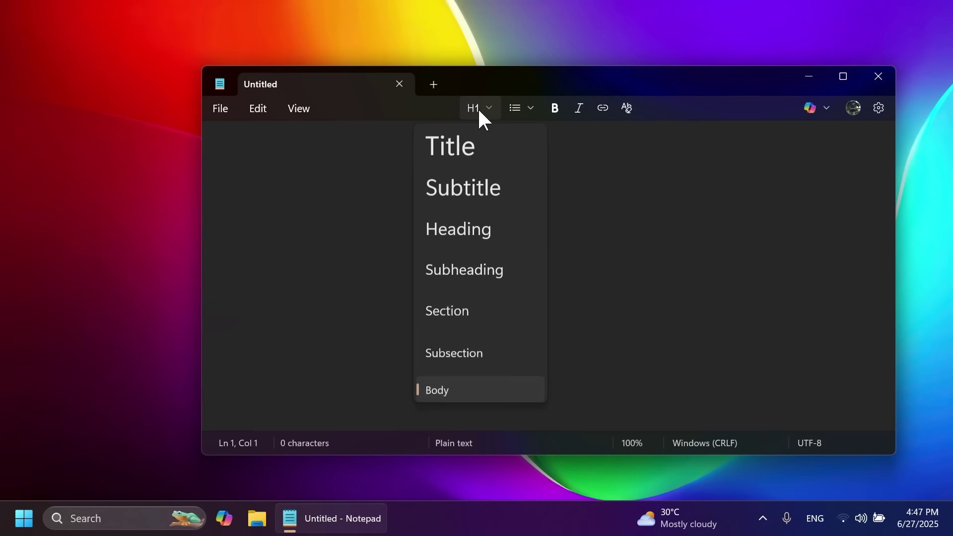
pyautogui.click(479, 111)
pyautogui.click(518, 111)
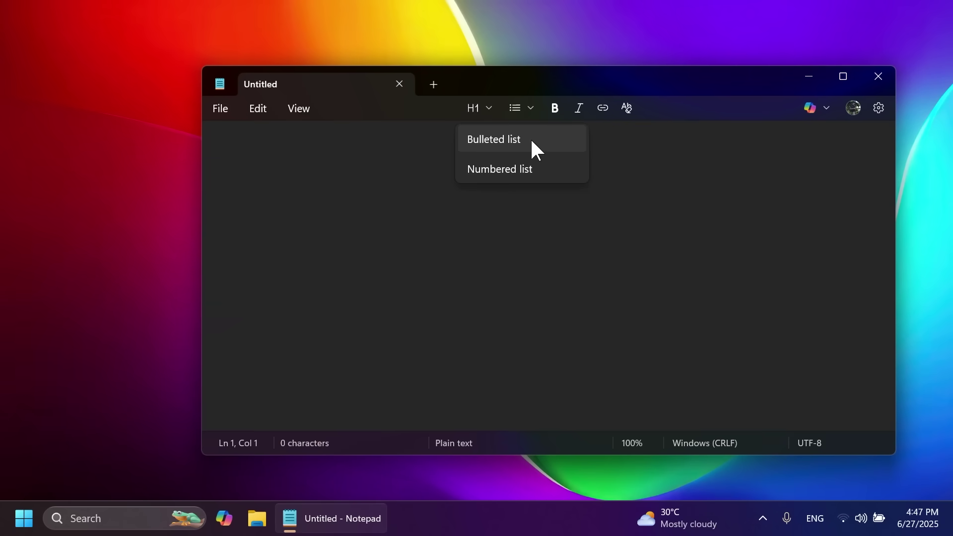
pyautogui.click(546, 114)
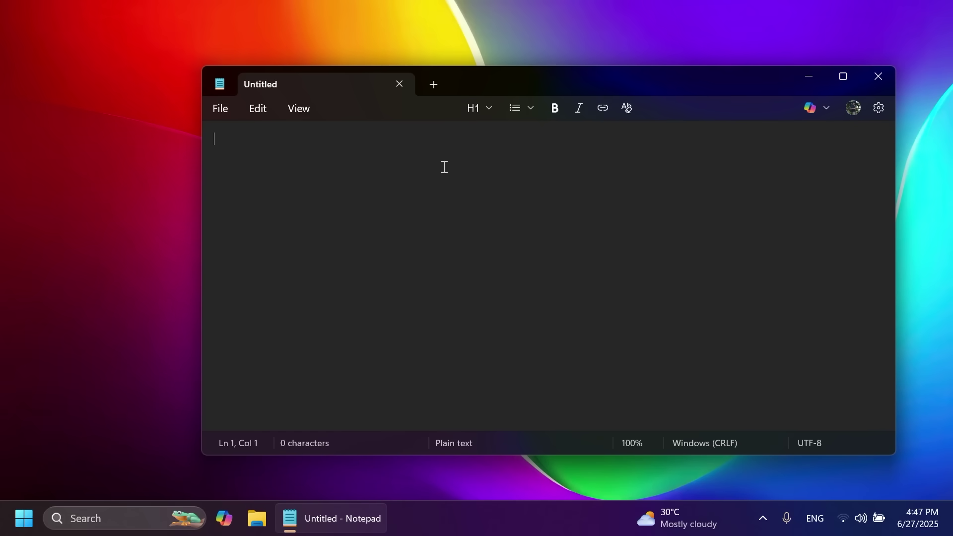
# Type 'tech based' and format it as an italic Heading in a numbered list.
pyautogui.write('tech based')
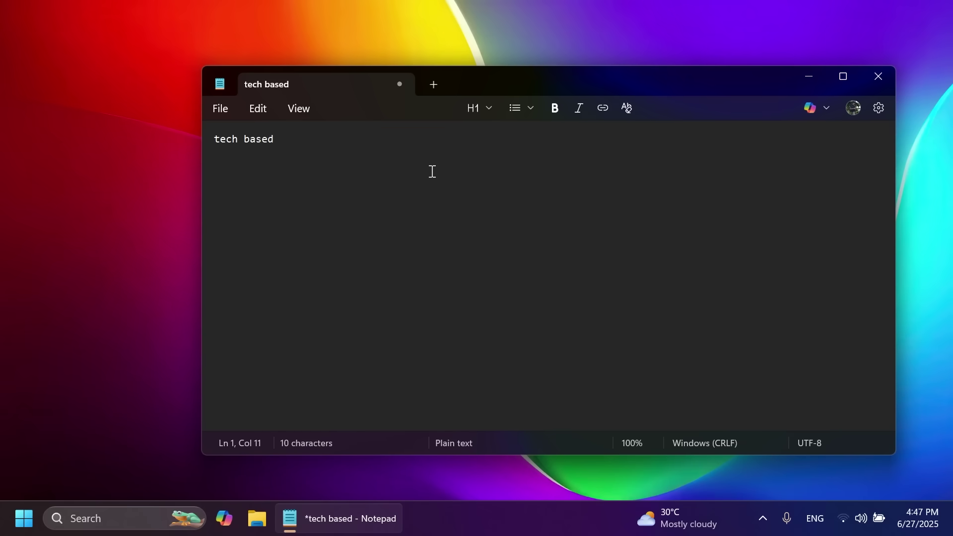
pyautogui.hotkey('ctrl', 'a')
pyautogui.click(479, 107)
pyautogui.click(472, 246)
pyautogui.click(524, 111)
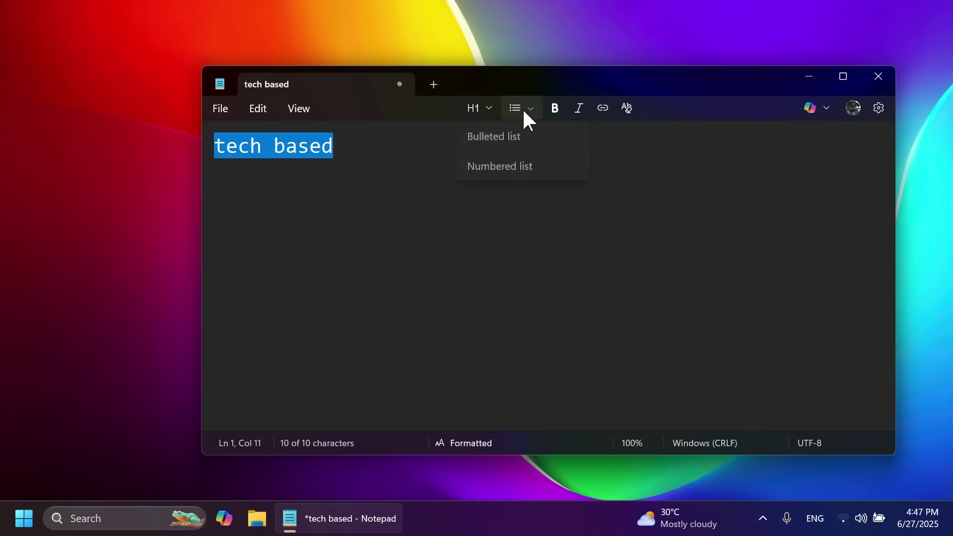
pyautogui.click(510, 169)
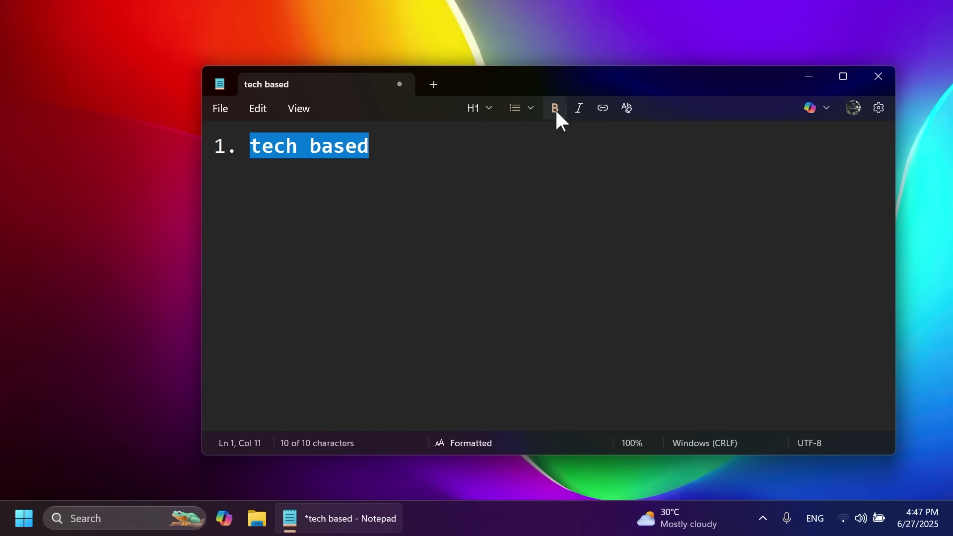
pyautogui.hotkey('ctrl', 'i')
# Link the 'tech based' heading to youtube.com.
pyautogui.click(603, 107)
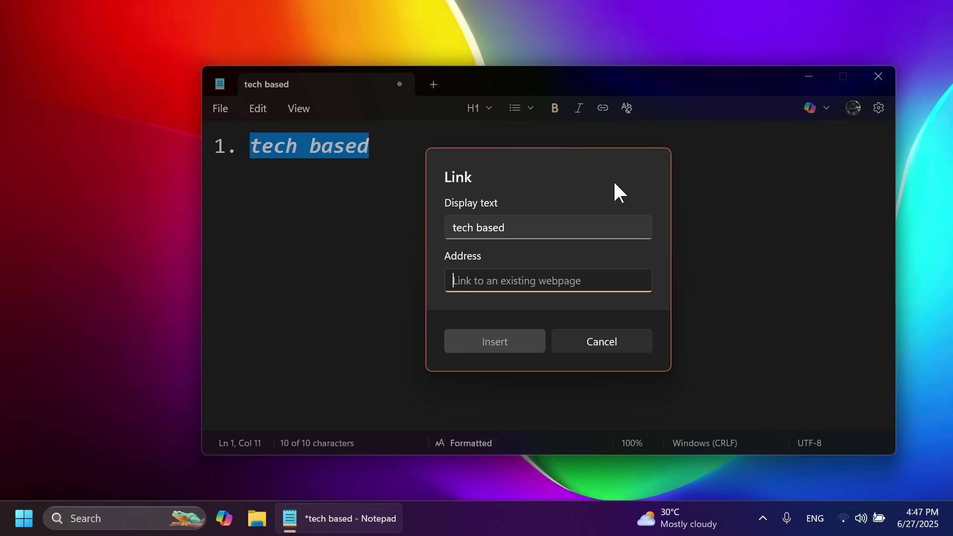
pyautogui.write('youtube.com')
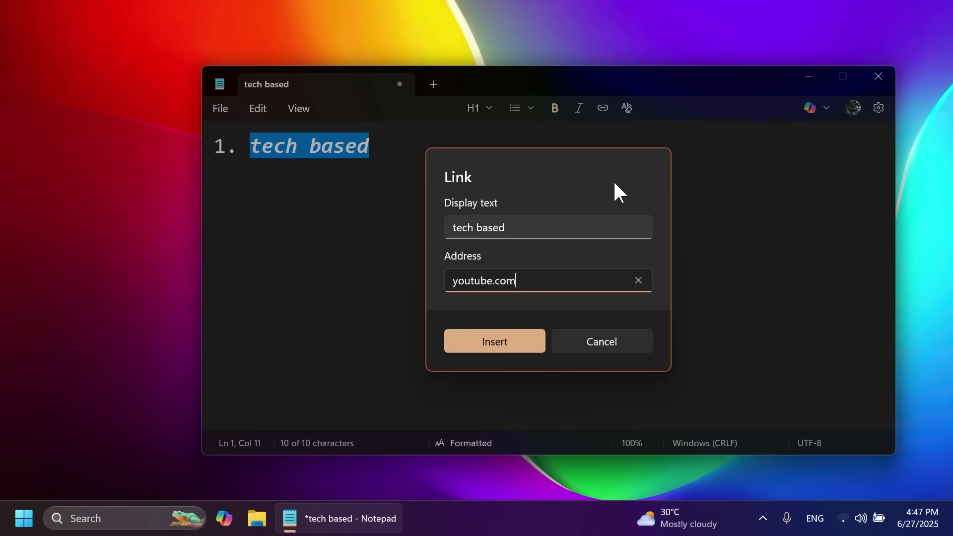
pyautogui.click(506, 338)
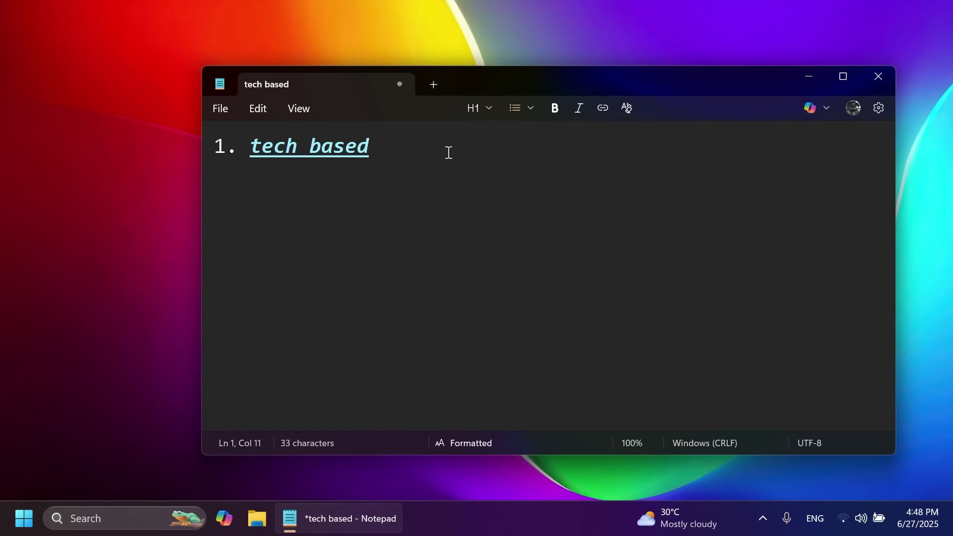
pyautogui.press('super')
# Launch Photos and view the empty Favorites page, dismissing the date search suggestions.
pyautogui.write('photos')
pyautogui.press('Return')
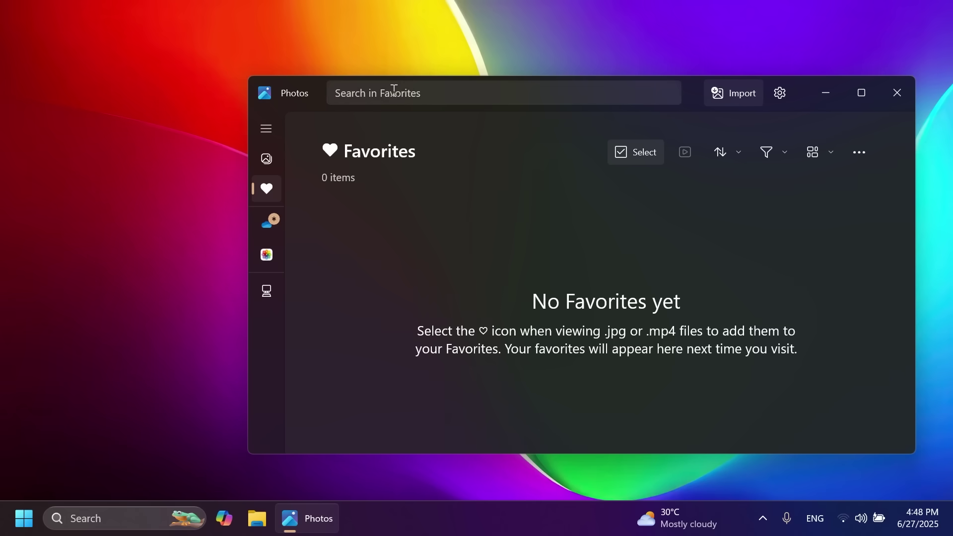
pyautogui.click(391, 89)
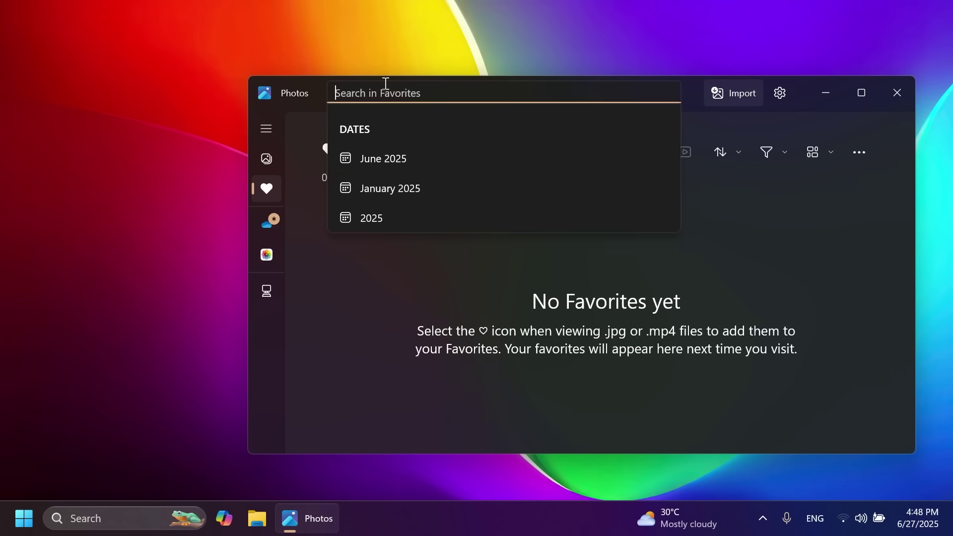
pyautogui.click(424, 293)
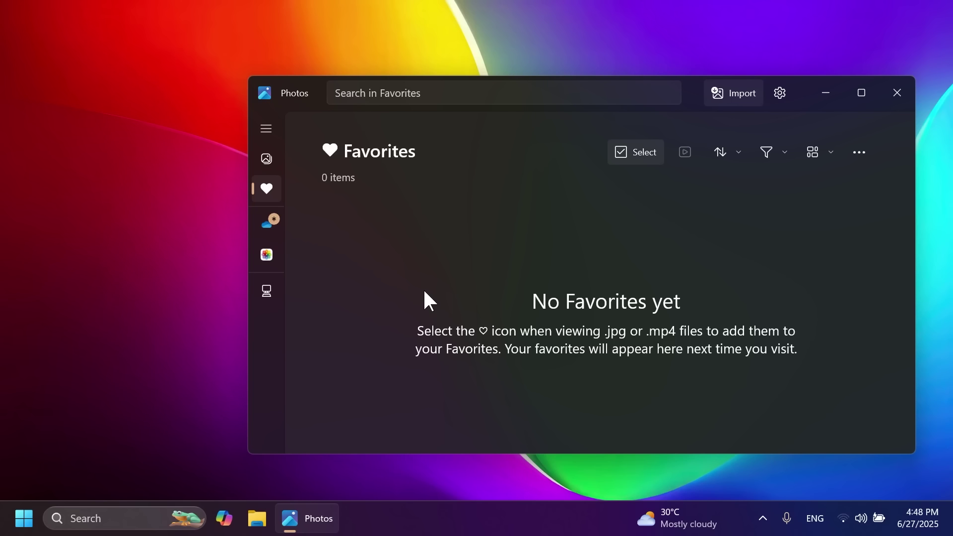
# Close Photos and launch Microsoft Store from Start search.
pyautogui.click(897, 93)
pyautogui.press('super')
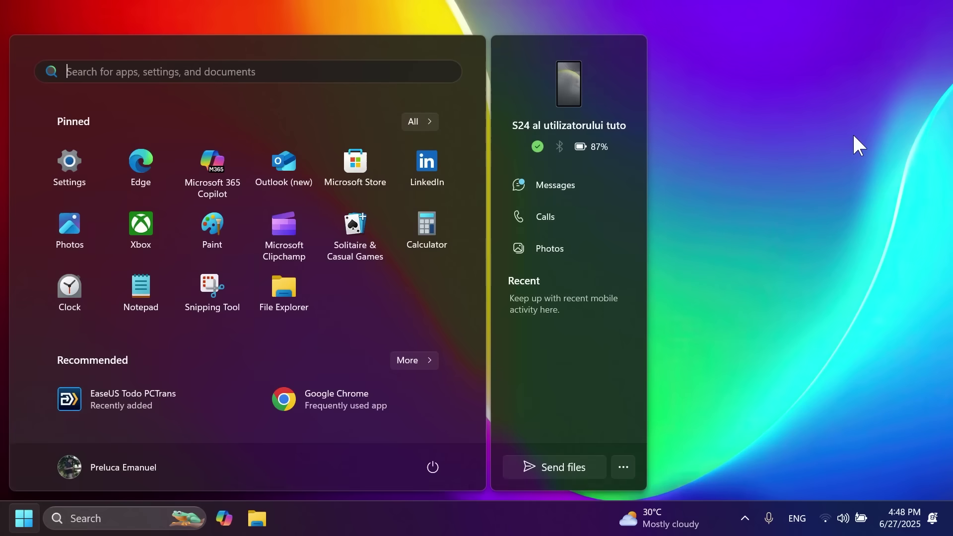
pyautogui.write('store')
pyautogui.press('Return')
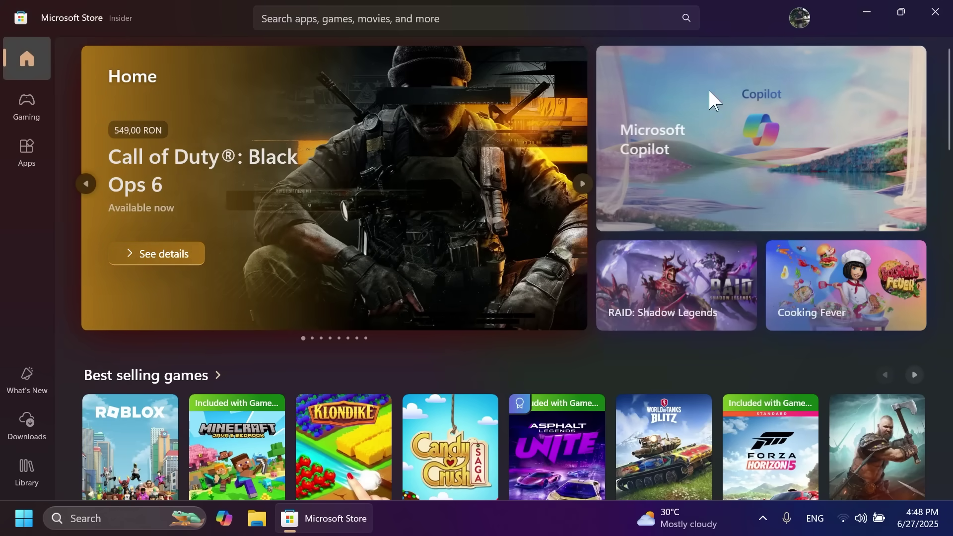
# Open the Store's Settings page from the account menu, then select the Store search box.
pyautogui.click(799, 18)
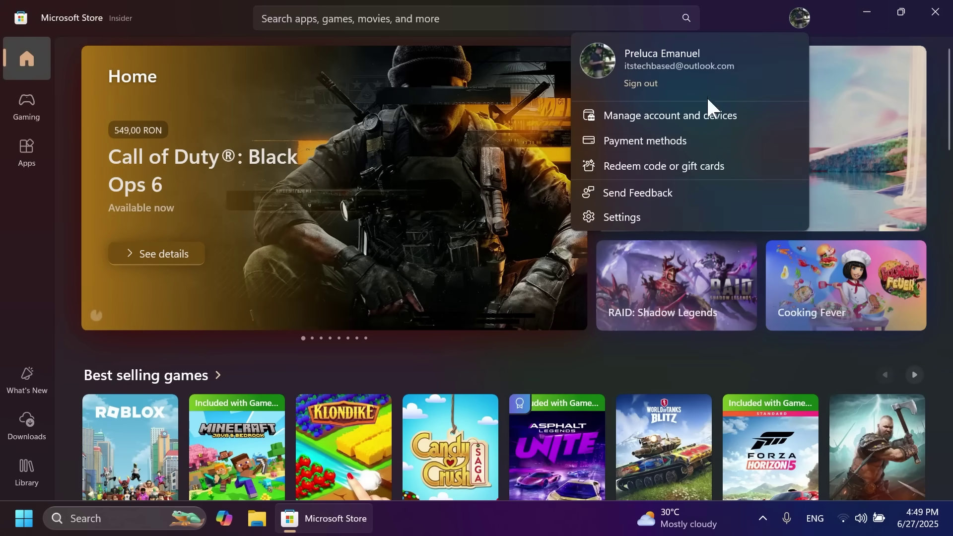
pyautogui.click(645, 214)
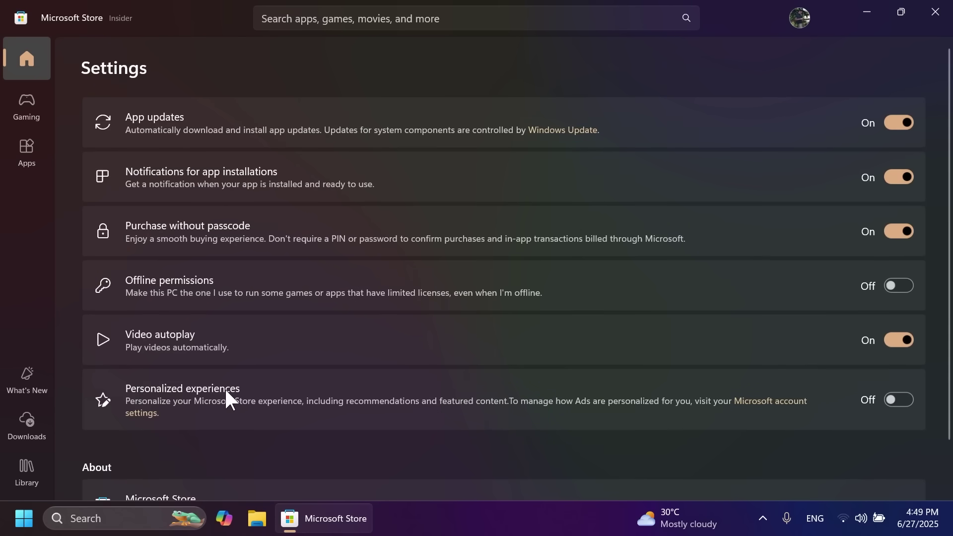
pyautogui.click(321, 19)
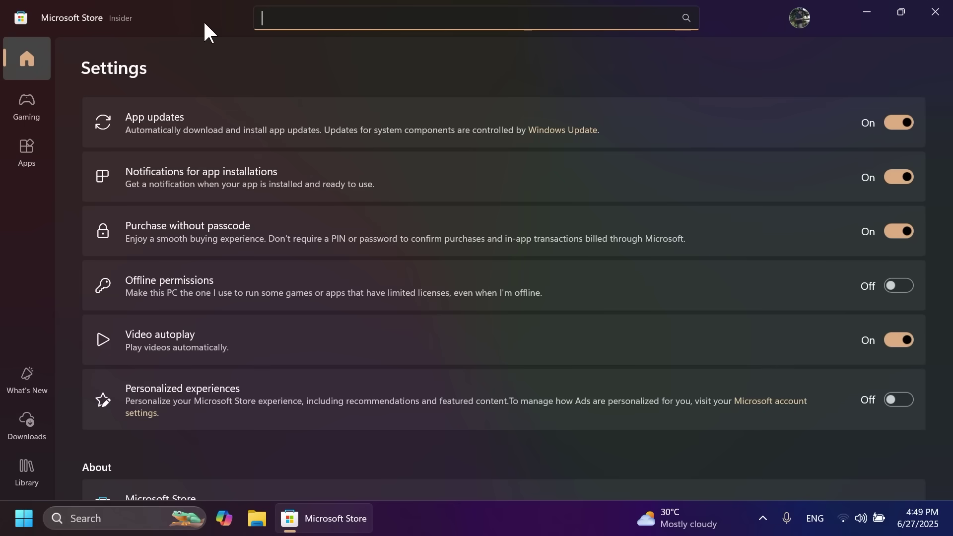
pyautogui.hotkey('alt', 'F4')
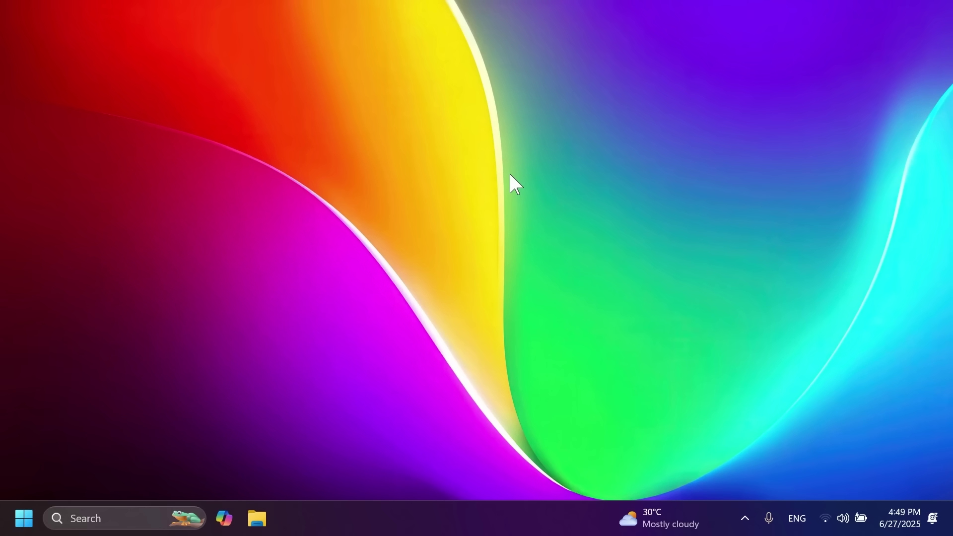